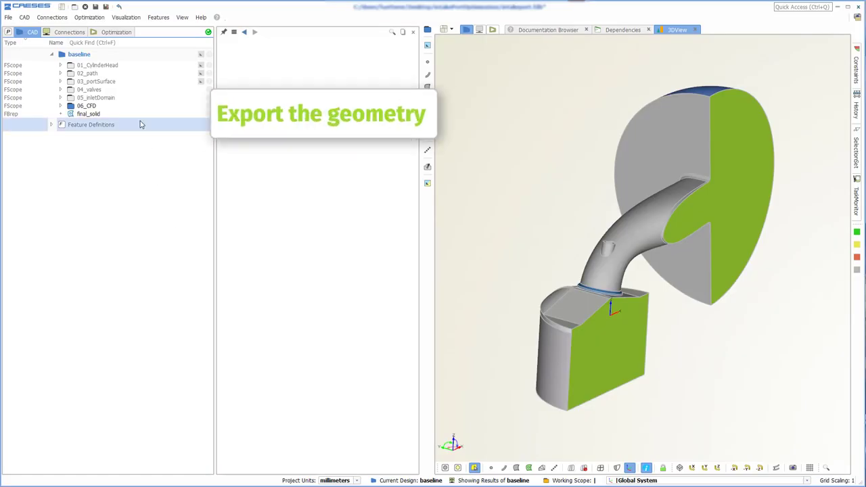
Export the selected final_solid geometry in STEP (STAR-CCM+) format as port.step
{"action": "left_click", "coordinate": [140, 116]}
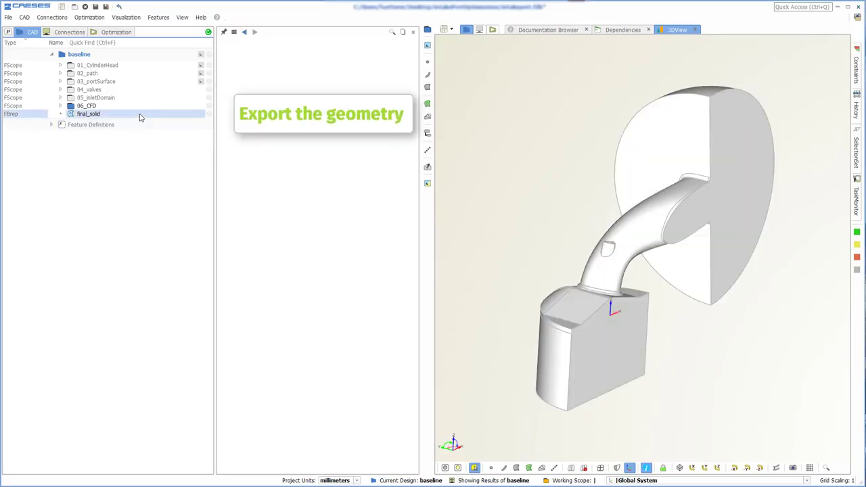
{"action": "left_click", "coordinate": [140, 115]}
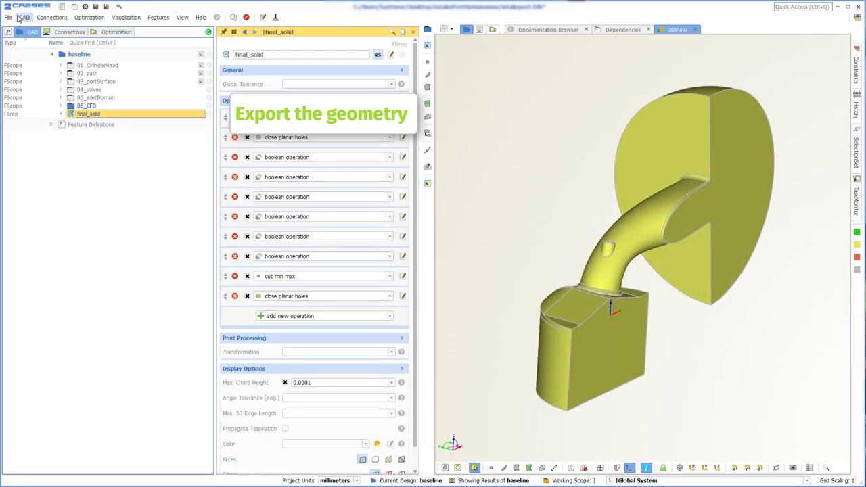
{"action": "left_click", "coordinate": [8, 17]}
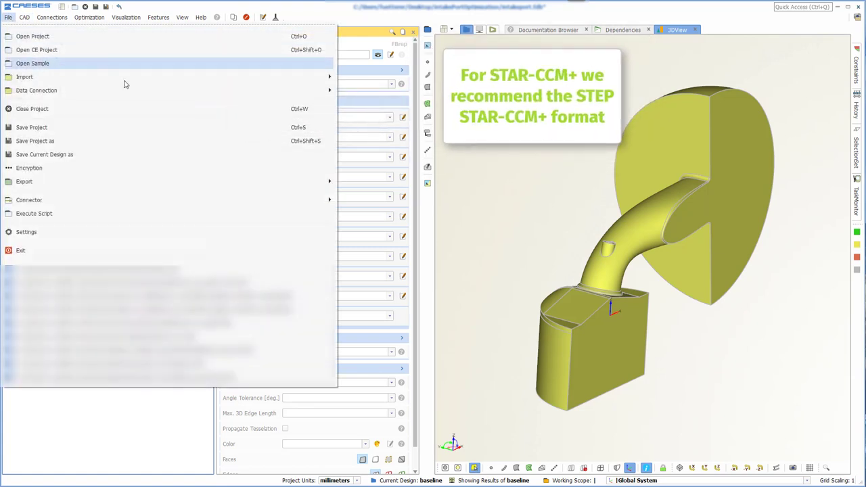
{"action": "mouse_move", "coordinate": [169, 182]}
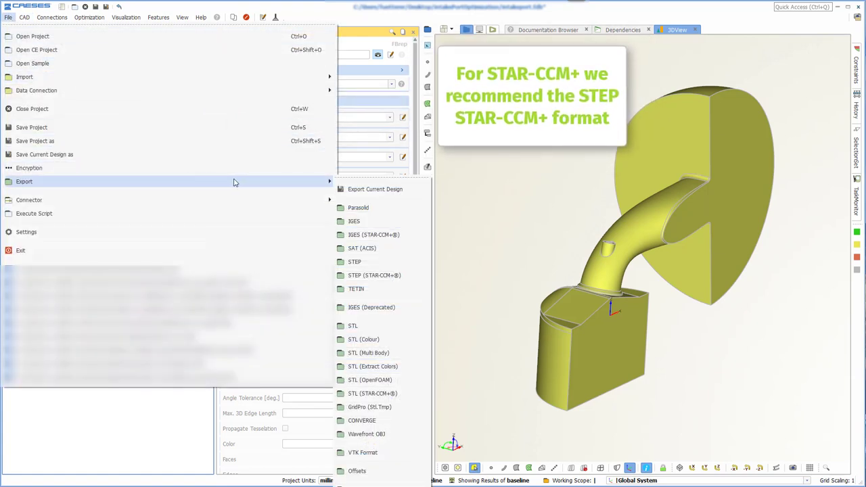
{"action": "left_click", "coordinate": [412, 276]}
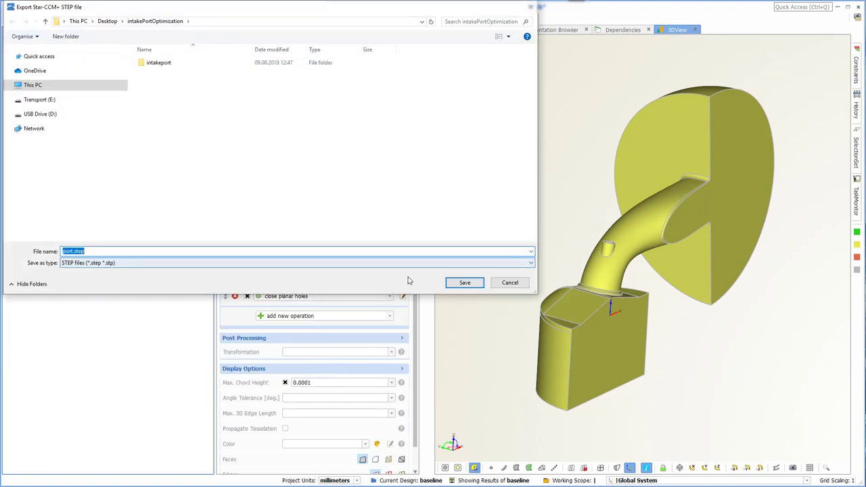
{"action": "left_click", "coordinate": [456, 283]}
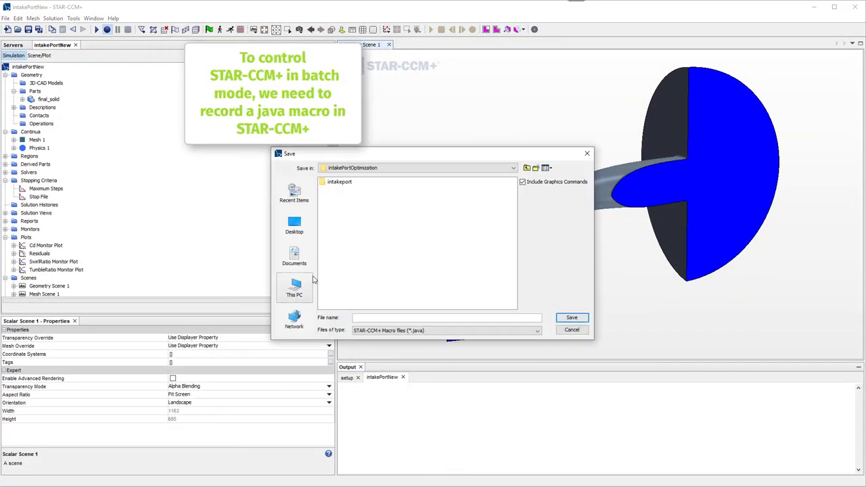
Start recording the setup Java macro, then replace the final_solid part with port.step
{"action": "type", "text": "s"}
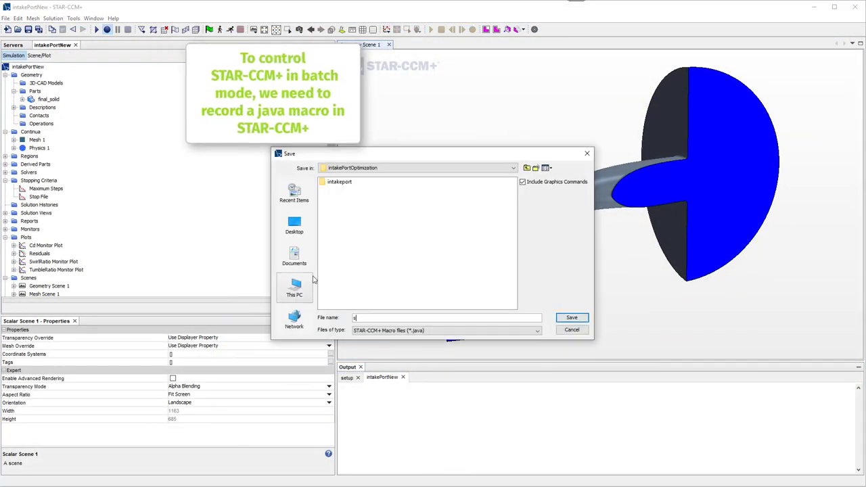
{"action": "type", "text": "etup"}
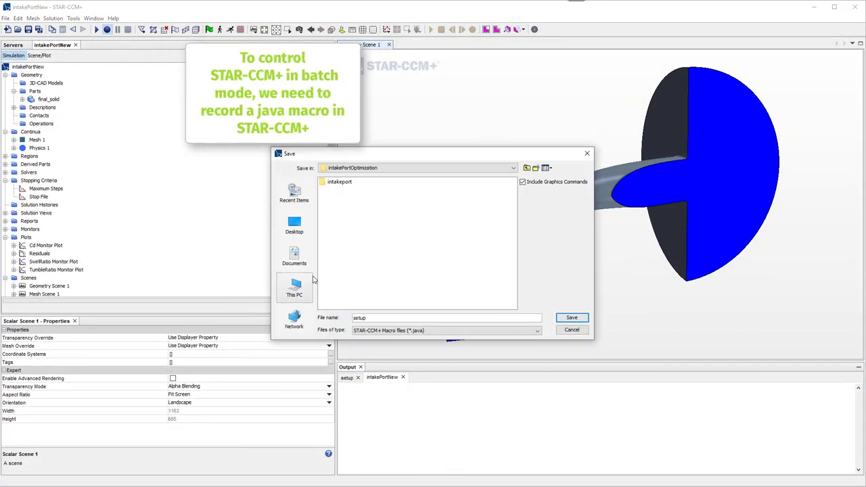
{"action": "left_click", "coordinate": [571, 317]}
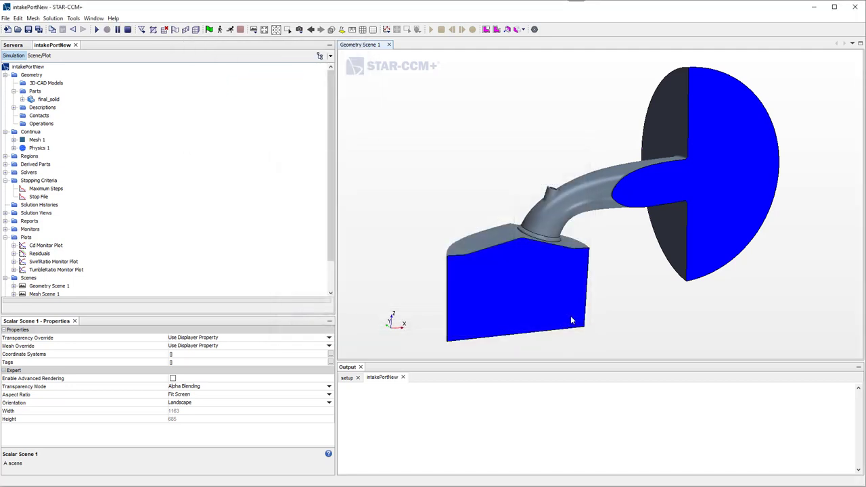
{"action": "left_click", "coordinate": [57, 100]}
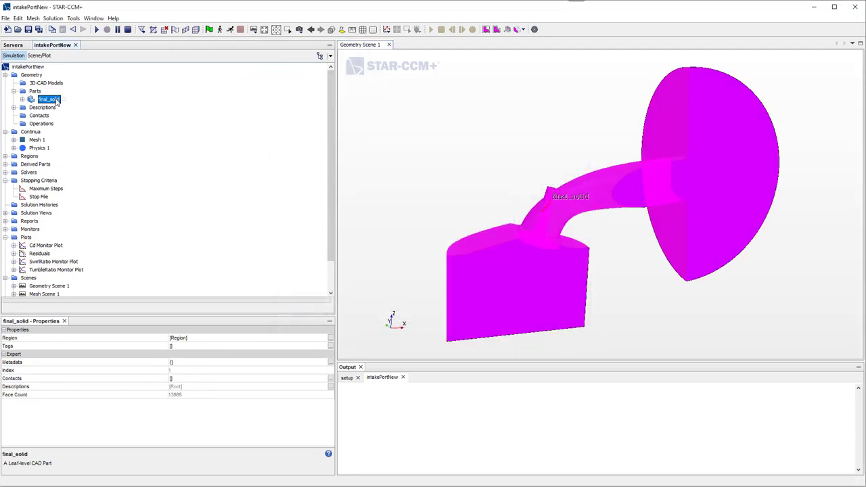
{"action": "right_click", "coordinate": [57, 100]}
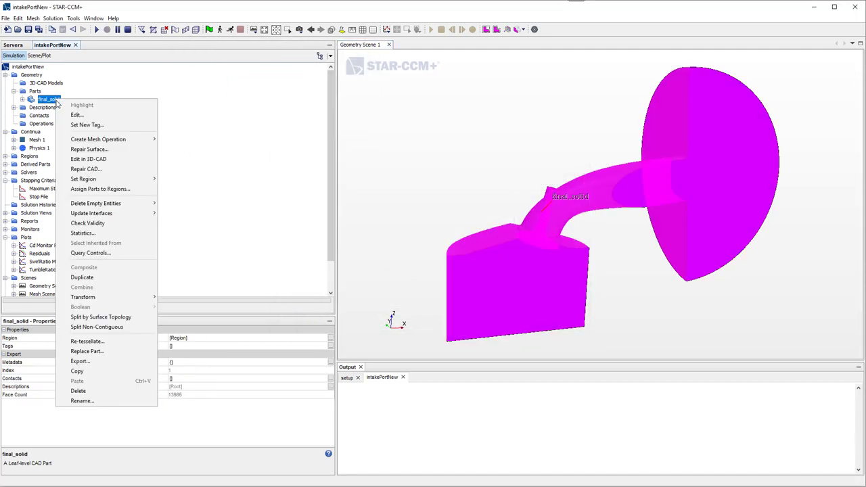
{"action": "left_click", "coordinate": [111, 355]}
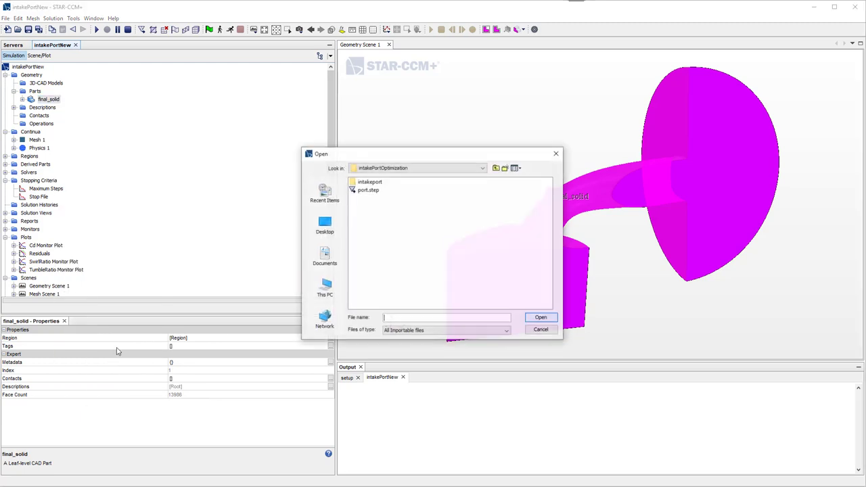
{"action": "left_click", "coordinate": [366, 192]}
{"action": "left_click", "coordinate": [540, 318]}
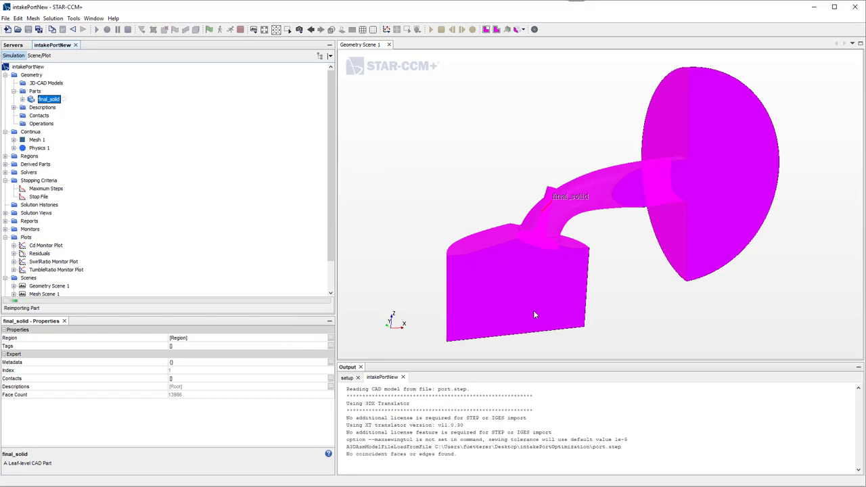
Set the Mesh 1 base size to 0.035 m and generate the 85762-cell volume mesh
{"action": "left_click", "coordinate": [14, 139]}
{"action": "left_click", "coordinate": [23, 156]}
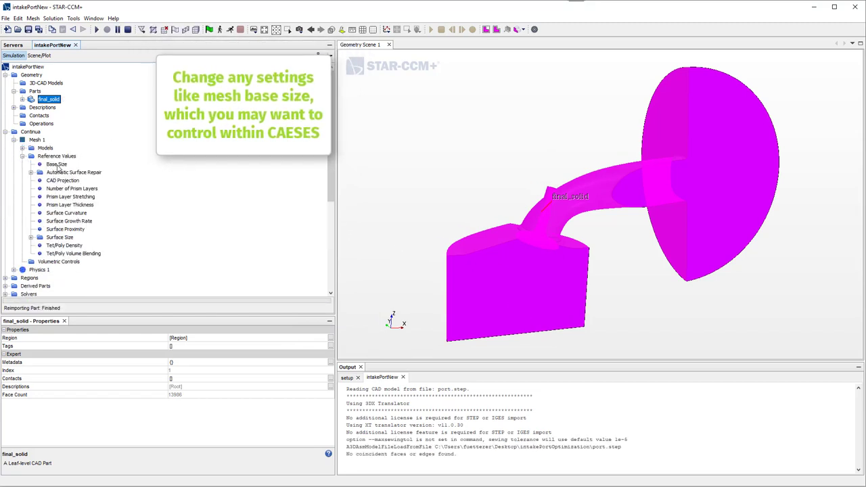
{"action": "left_click", "coordinate": [57, 165]}
{"action": "left_click", "coordinate": [177, 337]}
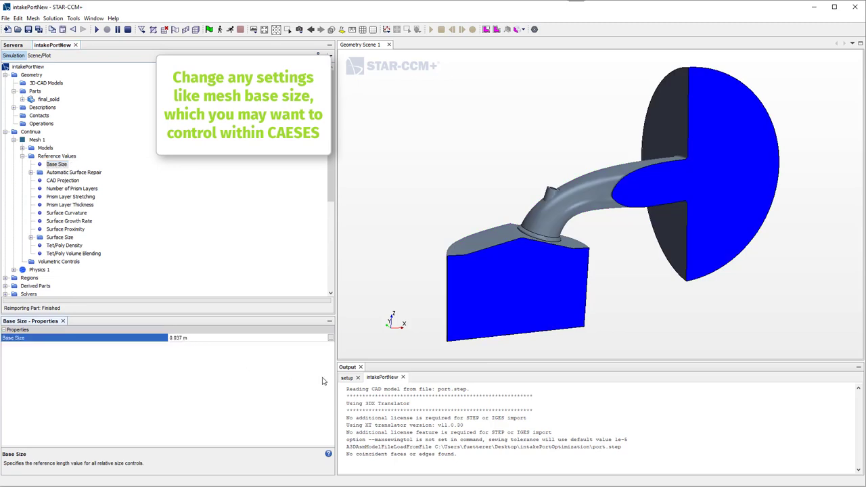
{"action": "key", "text": "Return"}
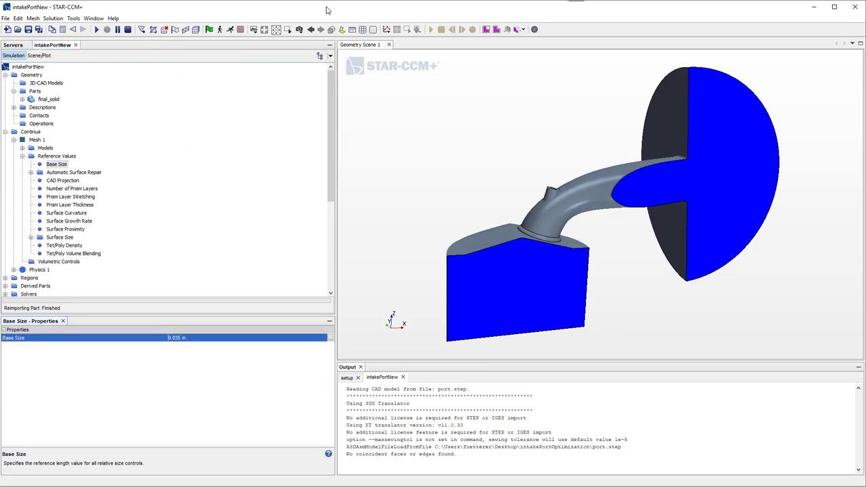
{"action": "left_click", "coordinate": [197, 30]}
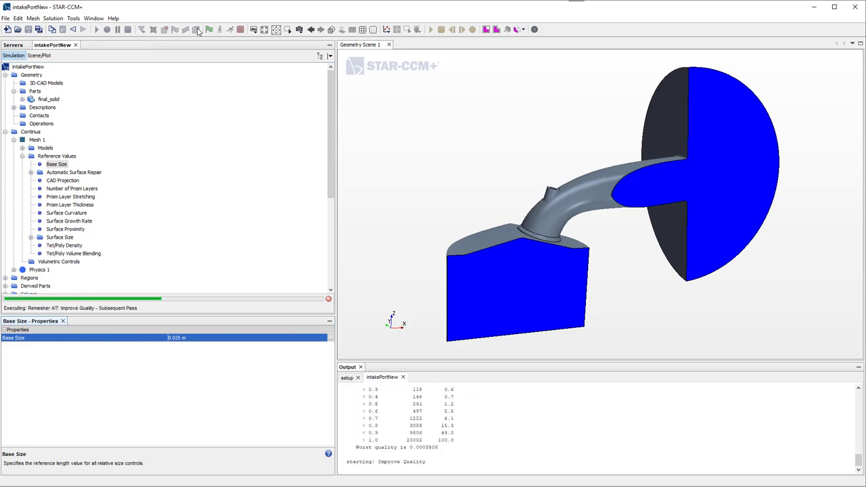
{"action": "left_click", "coordinate": [14, 139]}
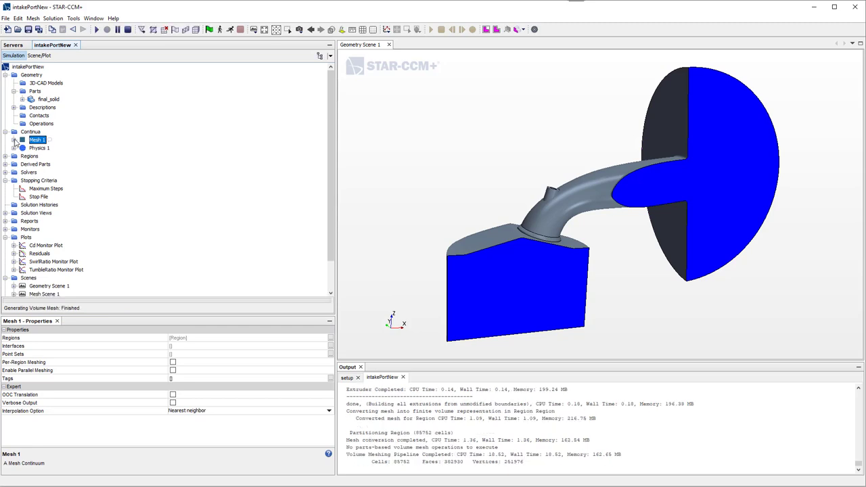
Set the Maximum Steps stopping criterion to 20 and run the solver through 20 iterations
{"action": "left_click", "coordinate": [38, 190]}
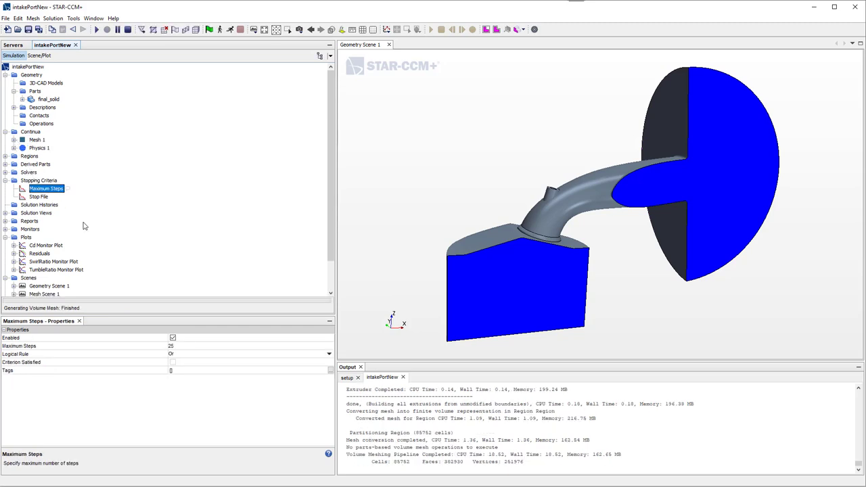
{"action": "left_click", "coordinate": [171, 346]}
{"action": "type", "text": "20"}
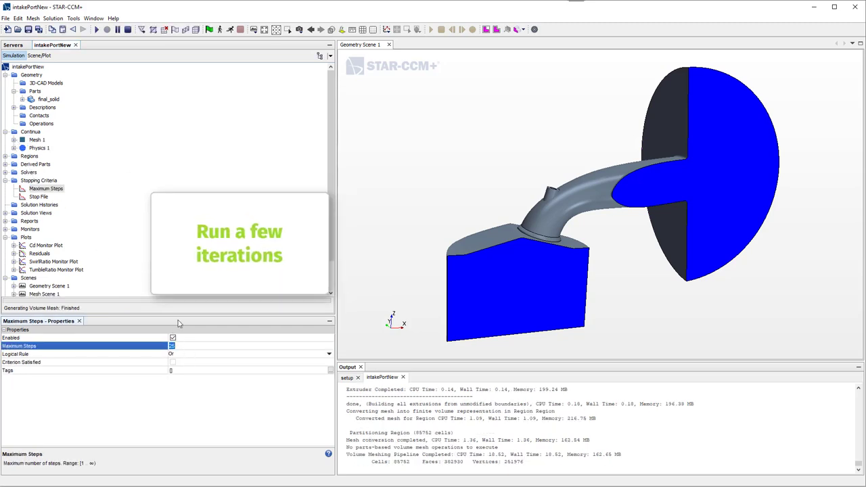
{"action": "key", "text": "Return"}
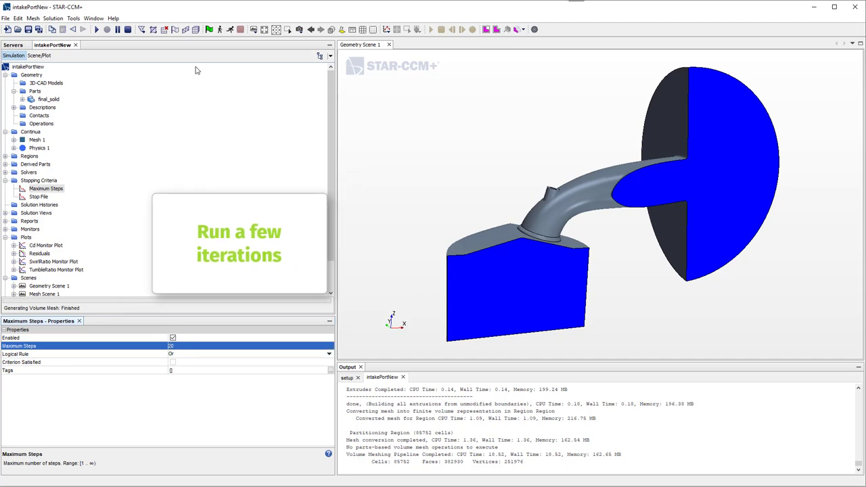
{"action": "left_click", "coordinate": [230, 31]}
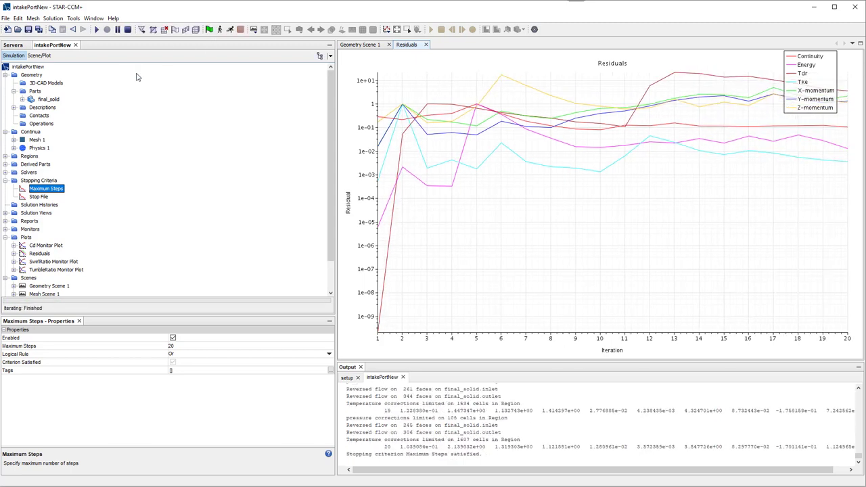
Save a hardcopy of the Residuals plot as residuals.png
{"action": "right_click", "coordinate": [39, 254]}
{"action": "left_click", "coordinate": [105, 329]}
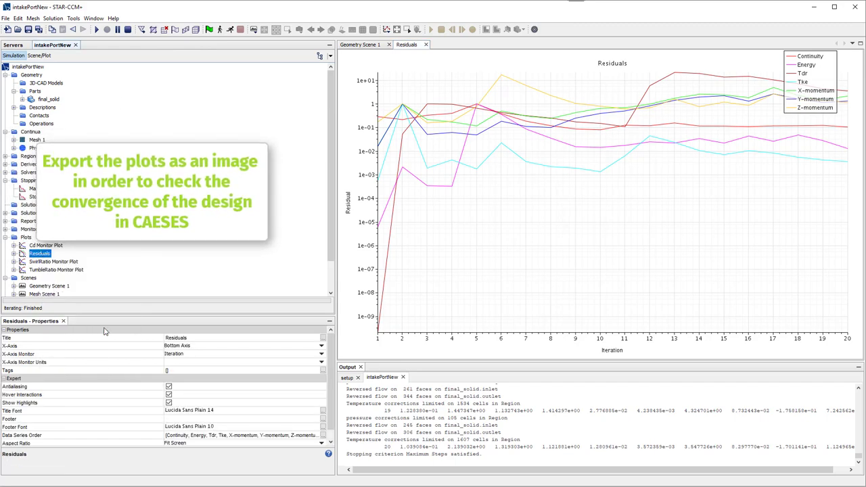
{"action": "type", "text": "residuals"}
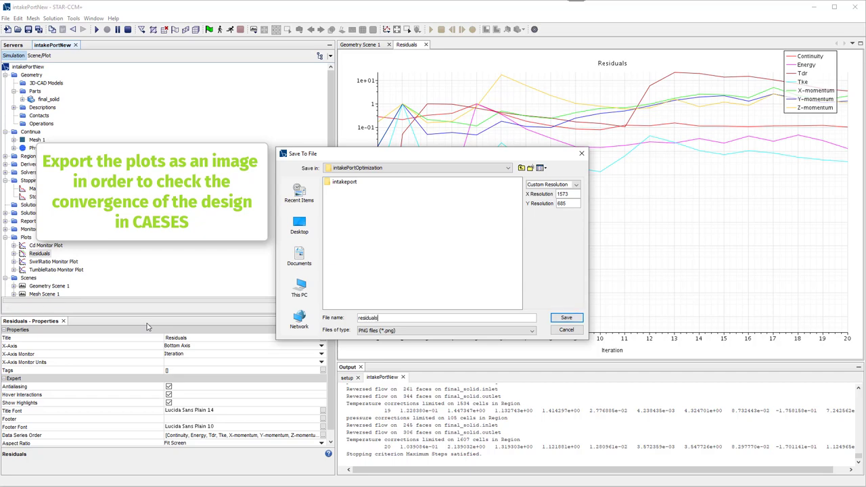
{"action": "key", "text": "Return"}
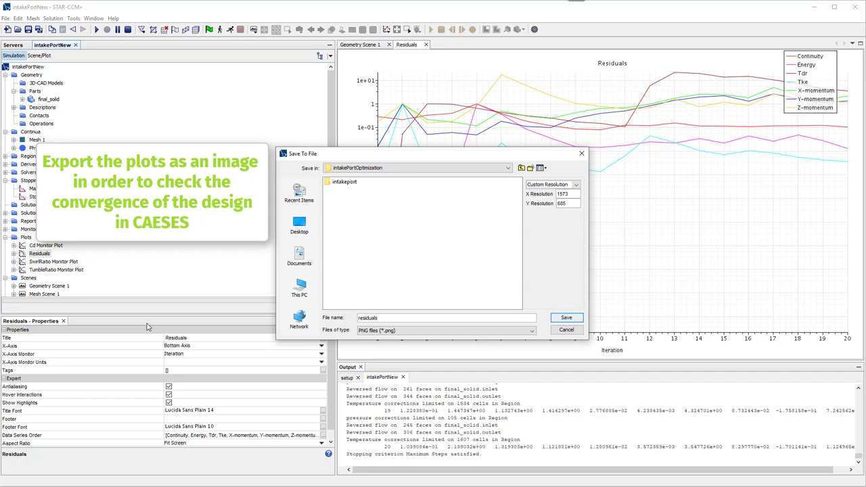
Open the Cd Monitor Plot and save its hardcopy as cd.png
{"action": "double_click", "coordinate": [48, 246]}
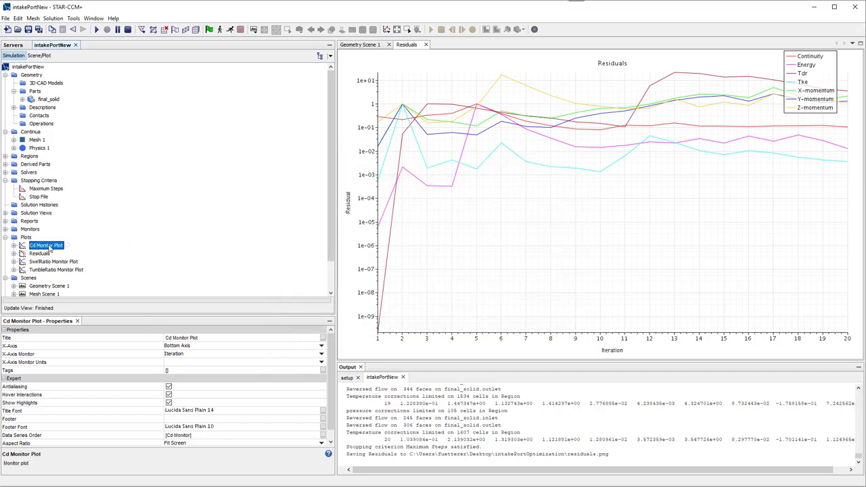
{"action": "right_click", "coordinate": [49, 247]}
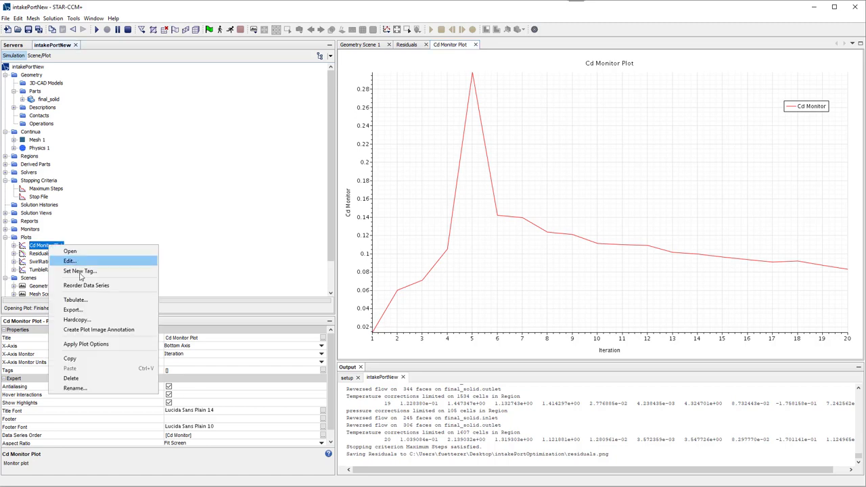
{"action": "left_click", "coordinate": [75, 320]}
{"action": "type", "text": "cd"}
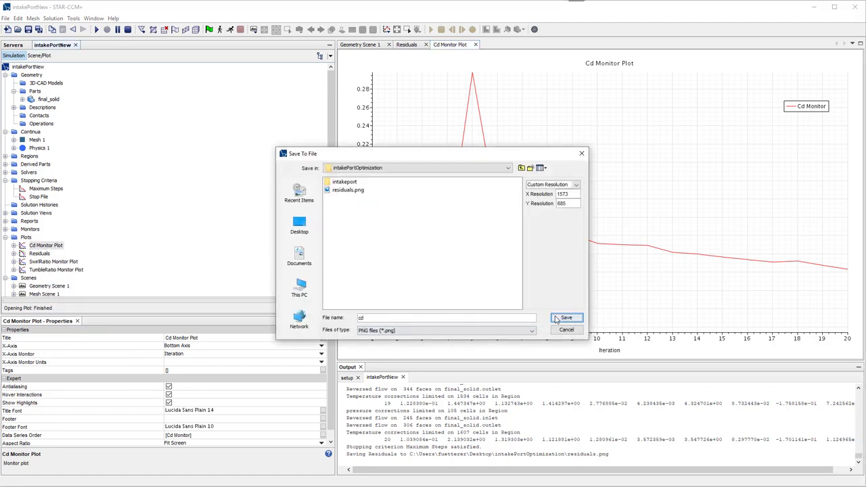
{"action": "left_click", "coordinate": [557, 319]}
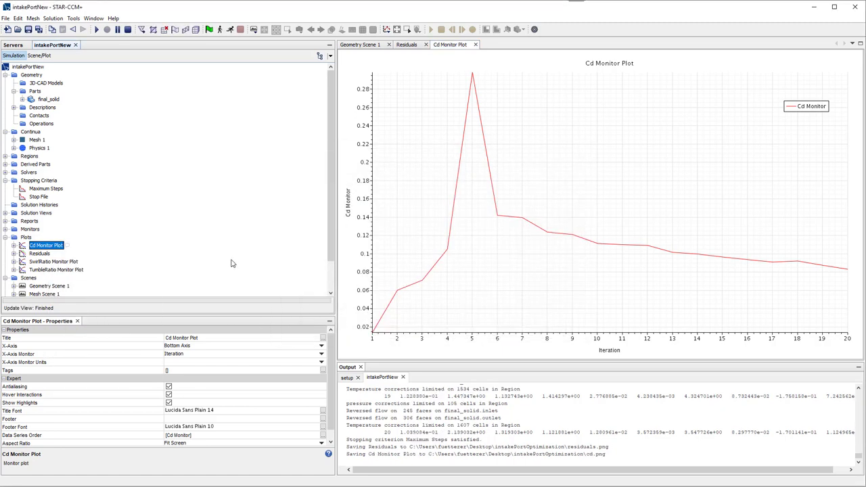
Export the Cd Monitor Plot data as a CSV file
{"action": "right_click", "coordinate": [45, 249]}
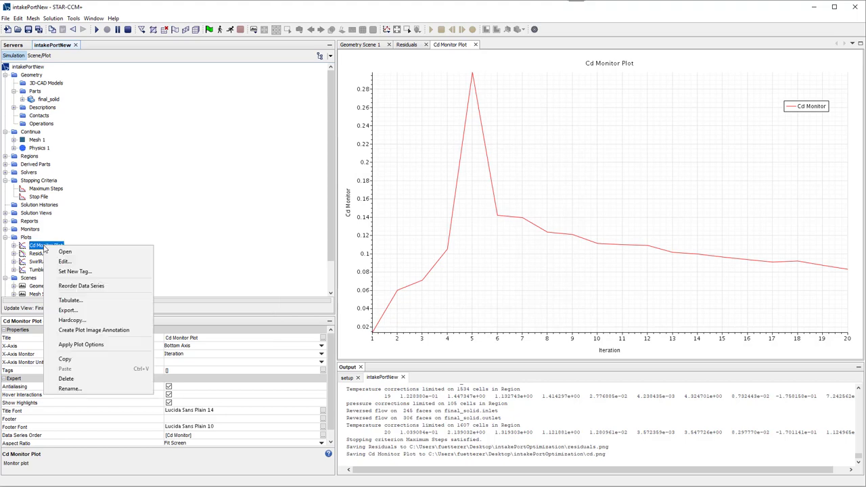
{"action": "left_click", "coordinate": [93, 311]}
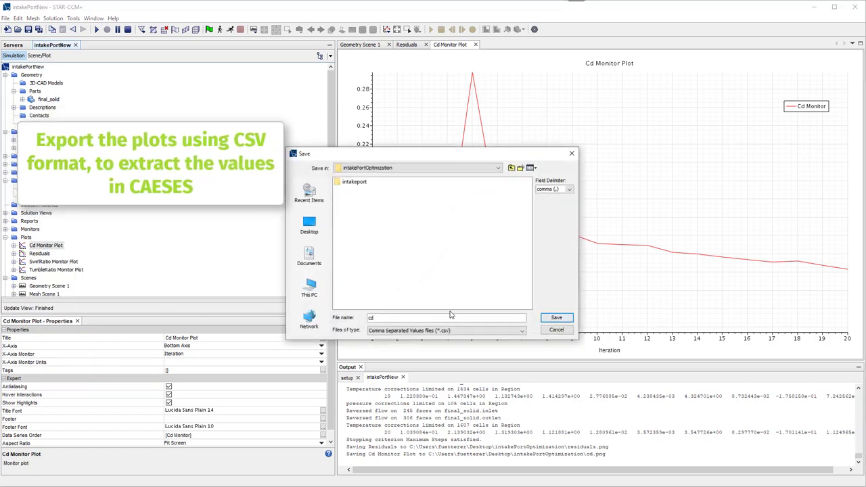
{"action": "left_click", "coordinate": [543, 319]}
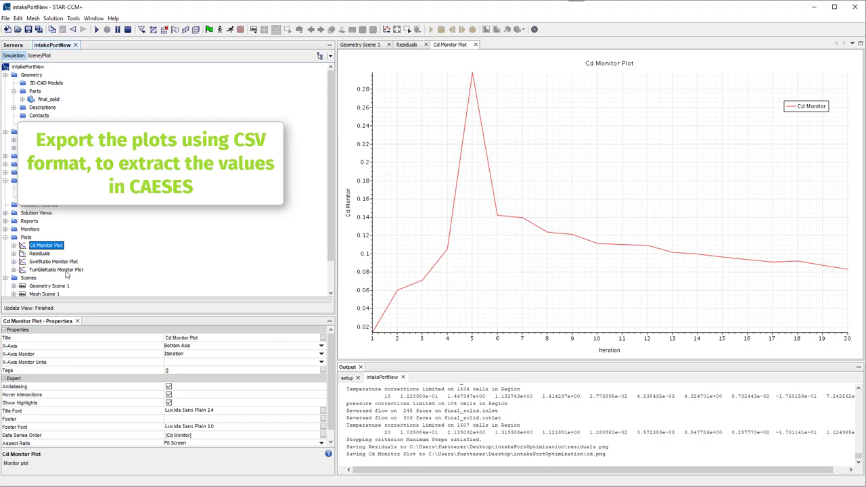
Save the TumbleRatio Monitor Plot as tumble.png and export its data to CSV
{"action": "right_click", "coordinate": [66, 272]}
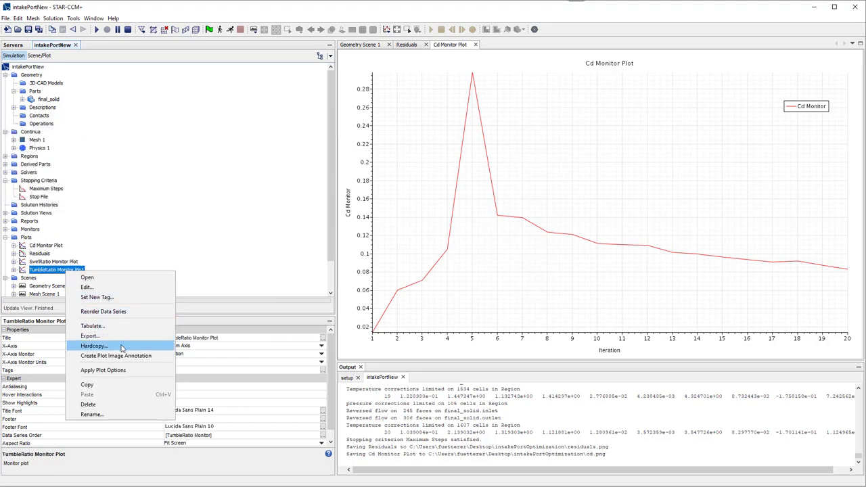
{"action": "left_click", "coordinate": [122, 347]}
{"action": "type", "text": "tumble"}
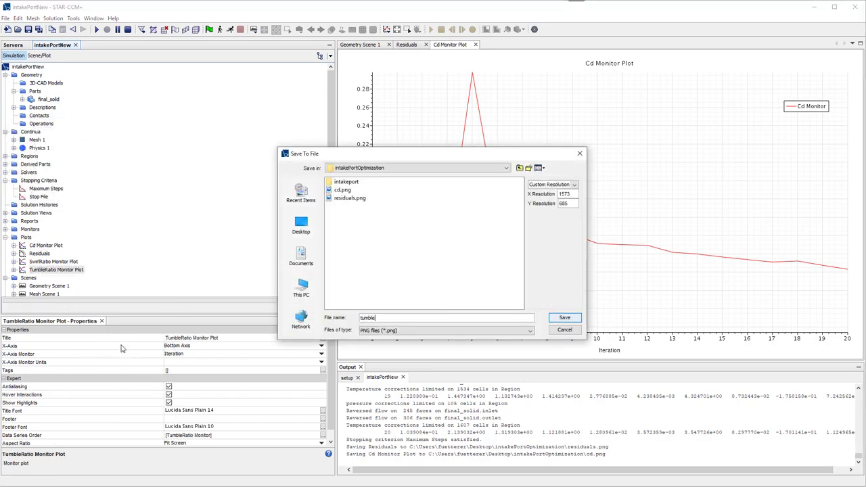
{"action": "key", "text": "Return"}
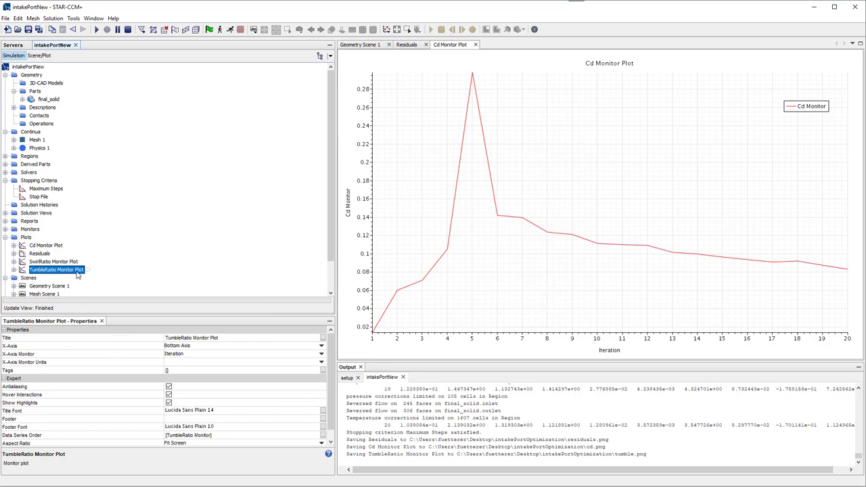
{"action": "right_click", "coordinate": [78, 272]}
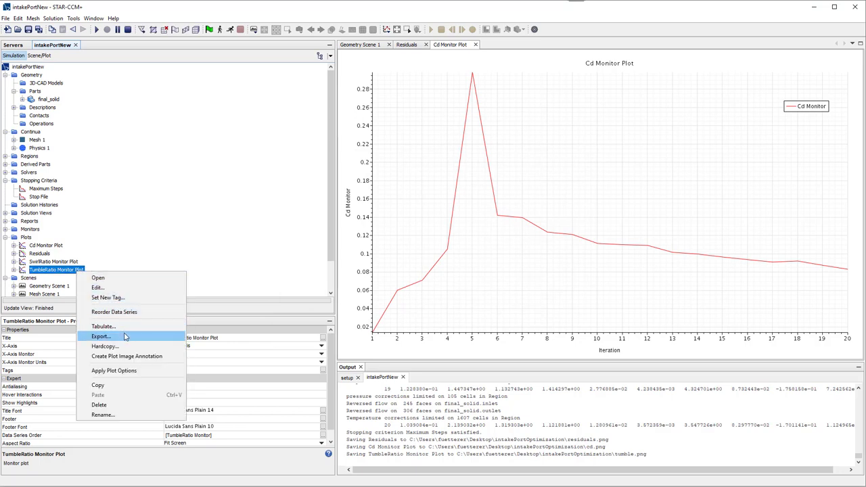
{"action": "left_click", "coordinate": [125, 336]}
{"action": "type", "text": "tumble"}
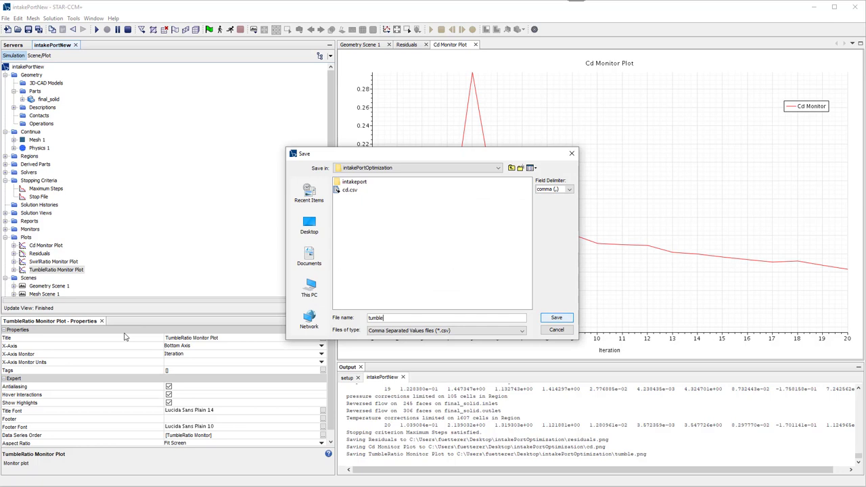
{"action": "key", "text": "Return"}
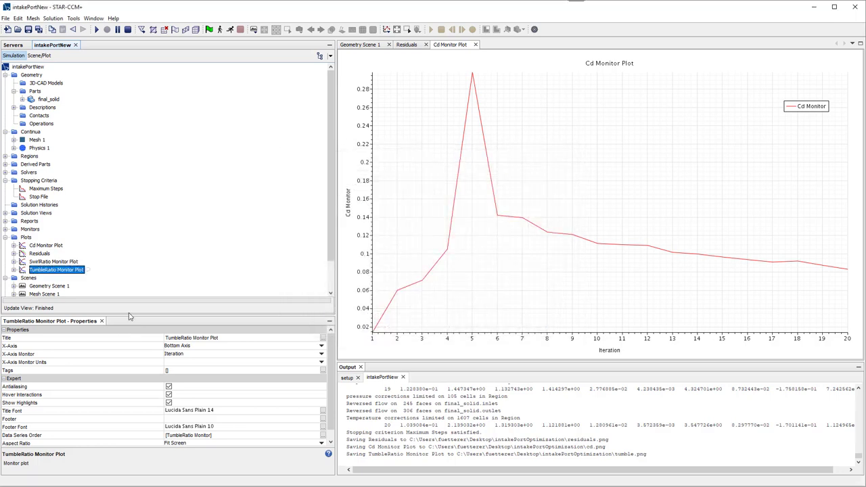
Save Scalar Scene 1 as scene1.png and save the simulation intakePortNew.sim
{"action": "scroll", "coordinate": [115, 267], "scroll_direction": "down", "scroll_amount": 1}
{"action": "double_click", "coordinate": [50, 279]}
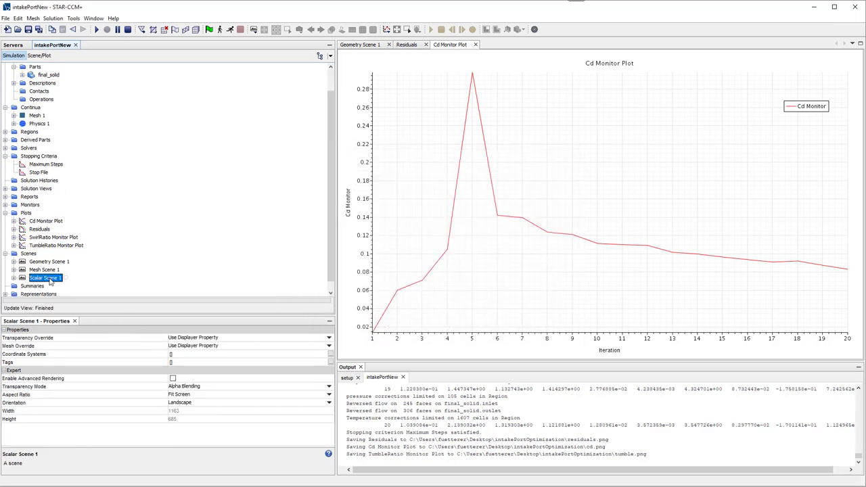
{"action": "right_click", "coordinate": [42, 277]}
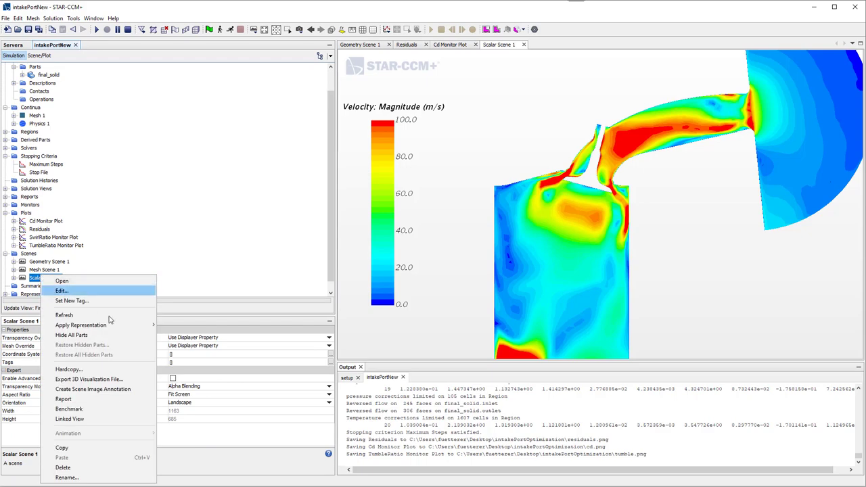
{"action": "left_click", "coordinate": [115, 370]}
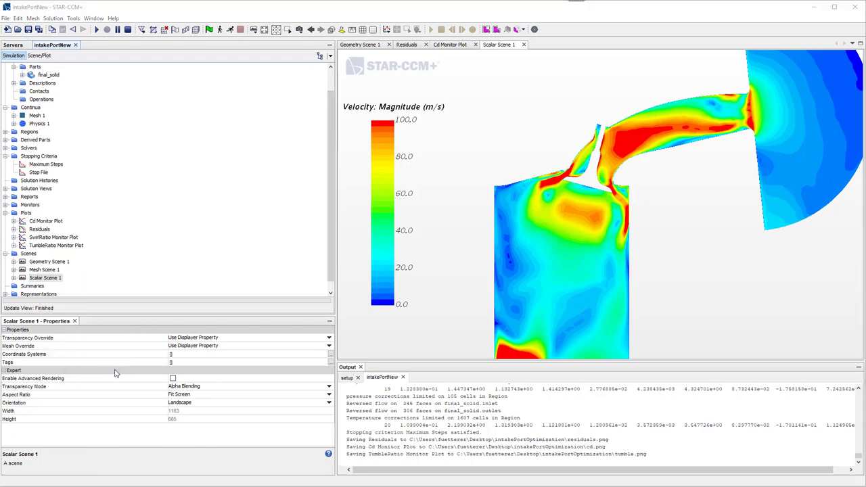
{"action": "type", "text": "scene1"}
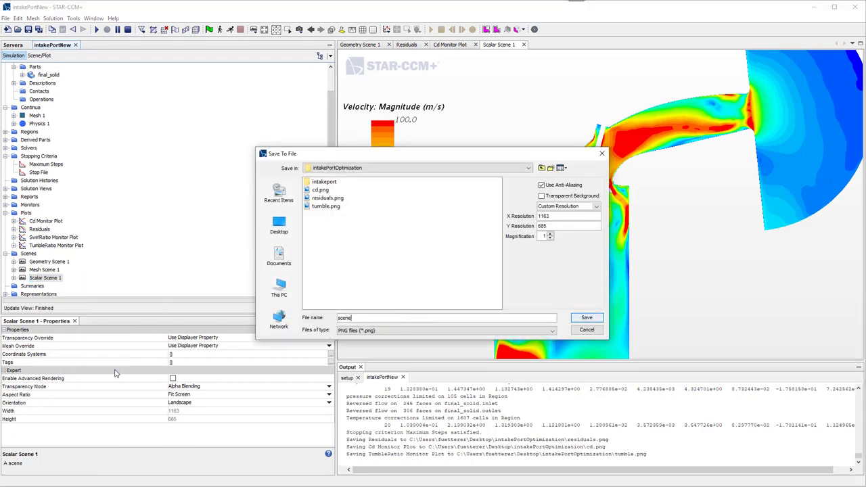
{"action": "left_click", "coordinate": [596, 320]}
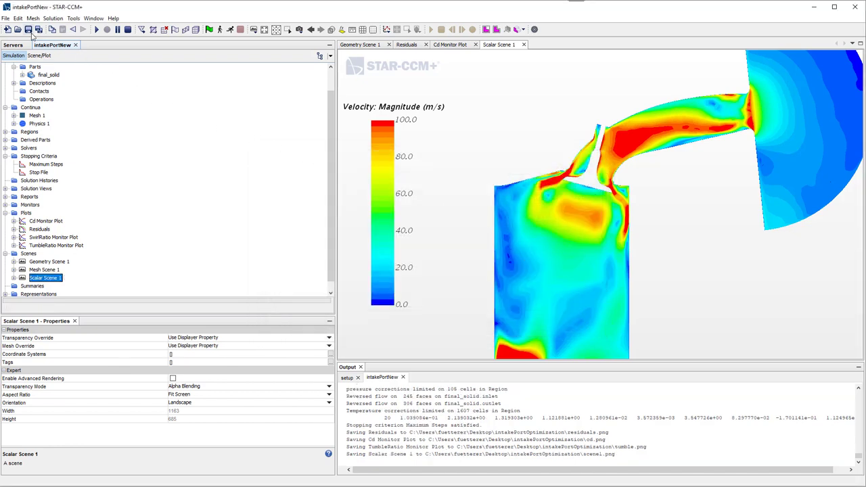
{"action": "left_click", "coordinate": [29, 31]}
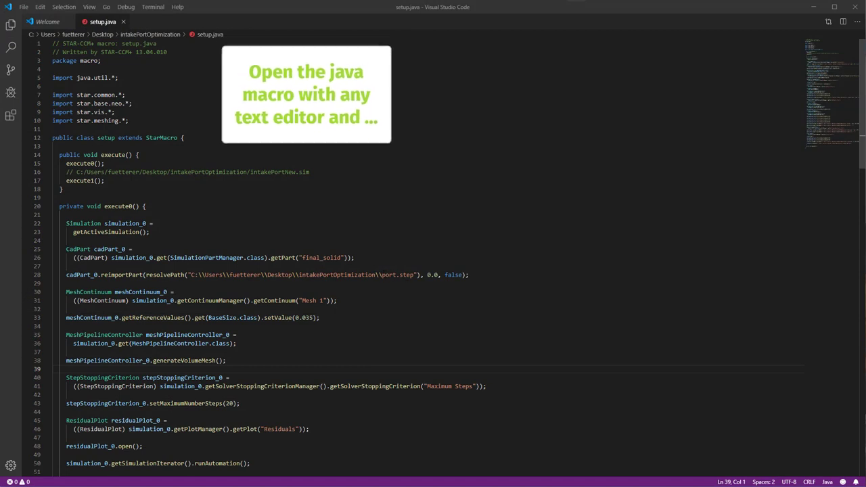
Delete the absolute folder paths before port.step (line 28) and residuals.png (line 65)
{"action": "left_click_drag", "start_coordinate": [383, 275], "coordinate": [190, 275]}
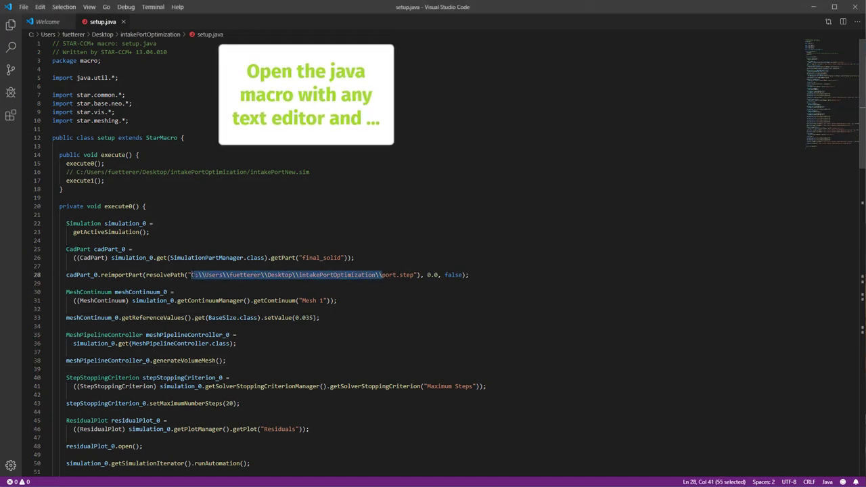
{"action": "key", "text": "Delete"}
{"action": "scroll", "coordinate": [369, 293], "scroll_direction": "down", "scroll_amount": 2}
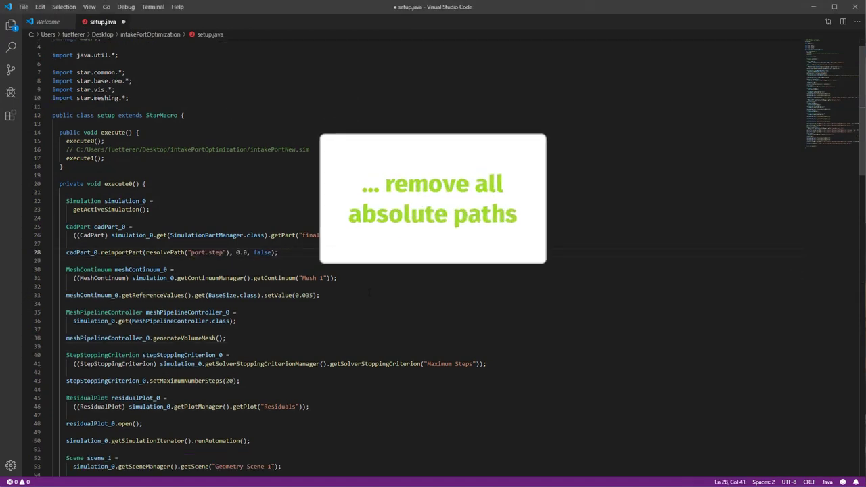
{"action": "scroll", "coordinate": [369, 293], "scroll_direction": "down", "scroll_amount": 3}
{"action": "scroll", "coordinate": [372, 319], "scroll_direction": "down", "scroll_amount": 5}
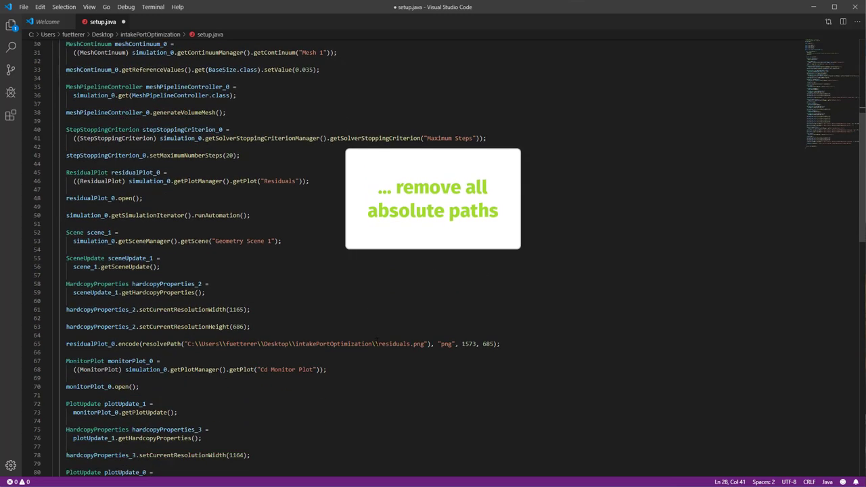
{"action": "left_click_drag", "start_coordinate": [377, 344], "coordinate": [190, 344]}
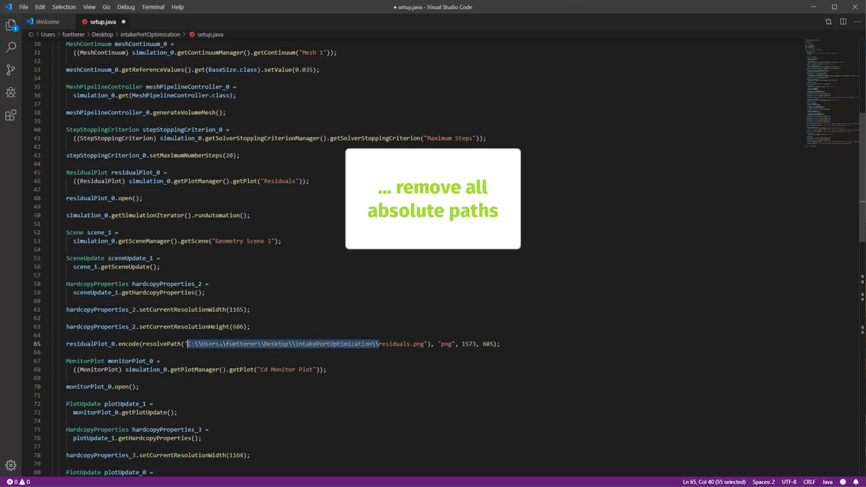
{"action": "key", "text": "Delete"}
Replace the saveState absolute path by wrapping intakePortNew.sim in resolvePath(...)
{"action": "scroll", "coordinate": [271, 352], "scroll_direction": "down", "scroll_amount": 15}
{"action": "left_click_drag", "start_coordinate": [342, 375], "coordinate": [152, 375]}
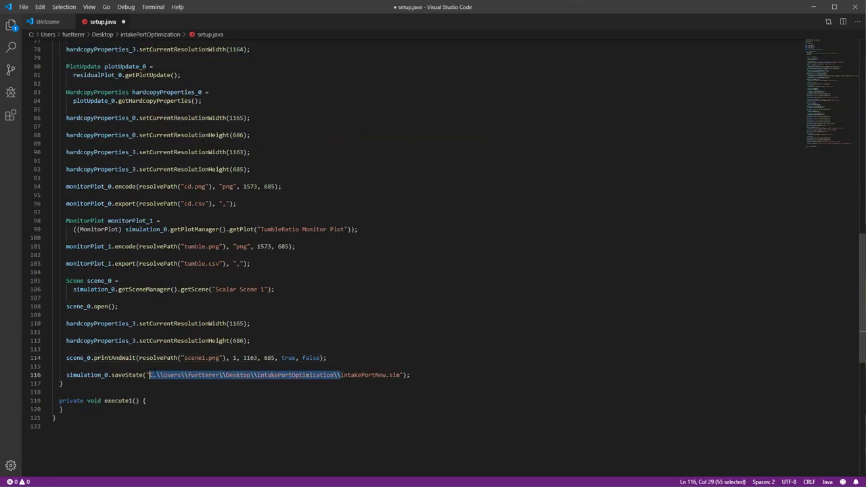
{"action": "key", "text": "Delete"}
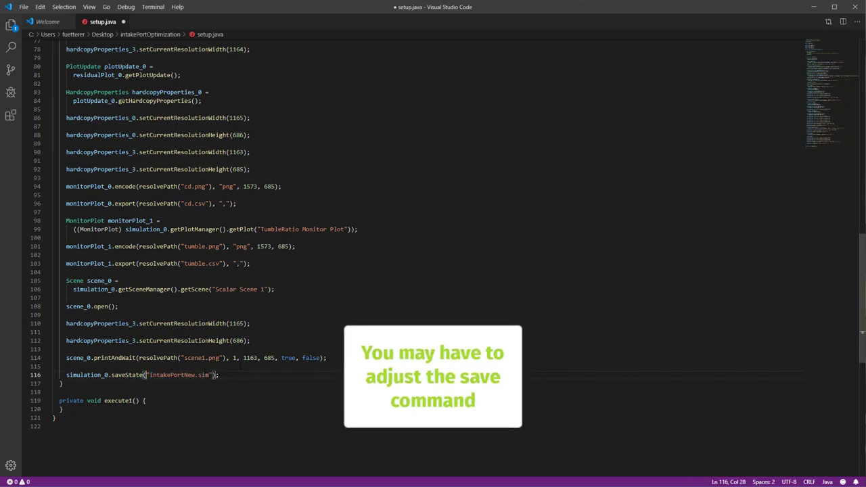
{"action": "type", "text": "reso"}
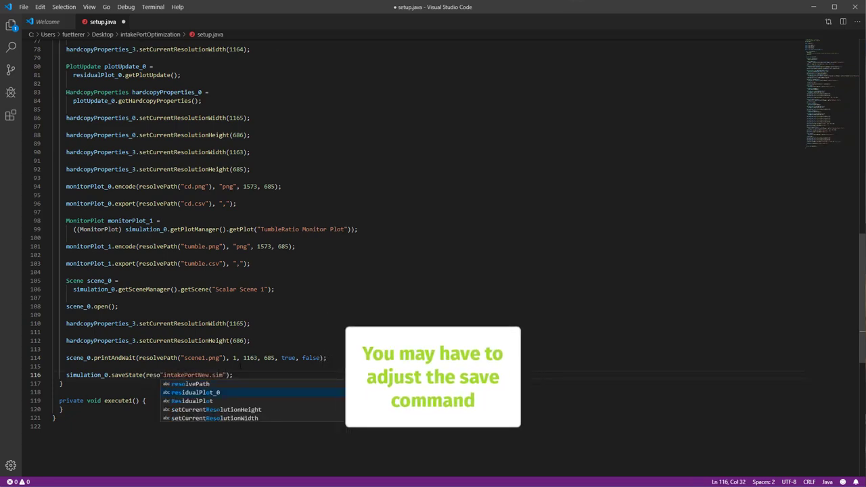
{"action": "key", "text": "Return"}
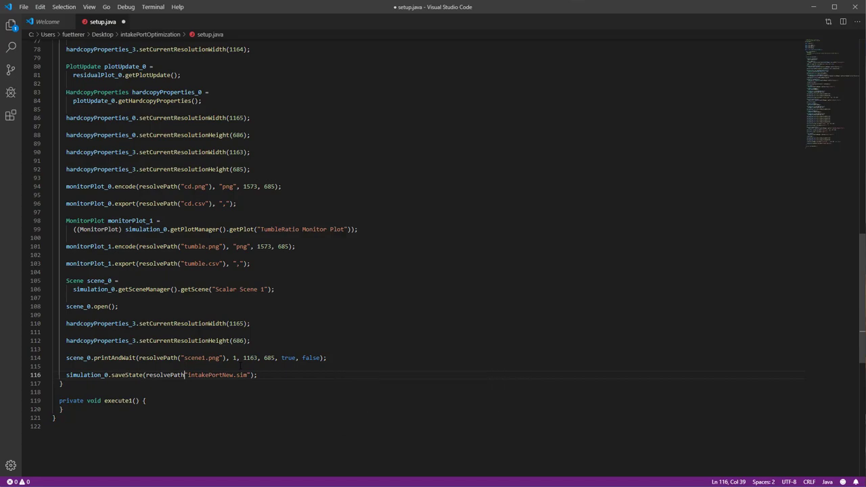
{"action": "type", "text": "("}
{"action": "key", "text": "ctrl+shift+Right"}
{"action": "key", "text": "ctrl+shift+Right"}
{"action": "key", "text": "Right"}
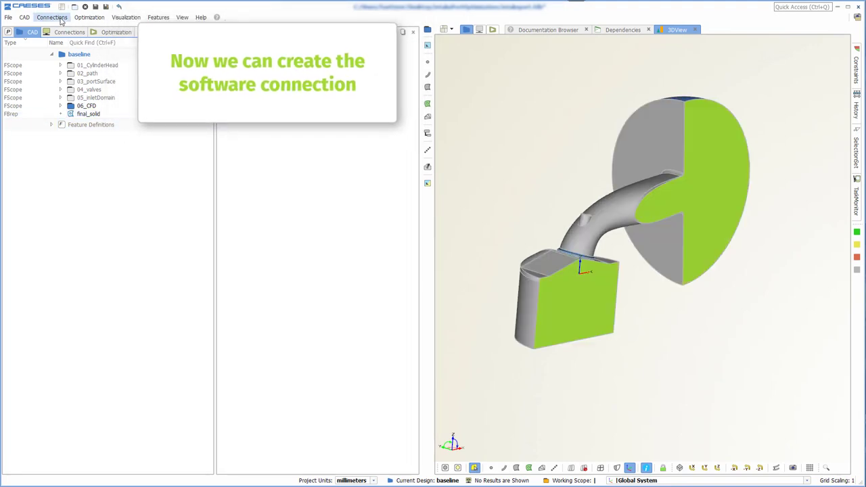
Create a software connector with final_solid as input geometry exported as port.step, type StarCcmPlusStep
{"action": "left_click", "coordinate": [61, 19]}
{"action": "left_click", "coordinate": [70, 37]}
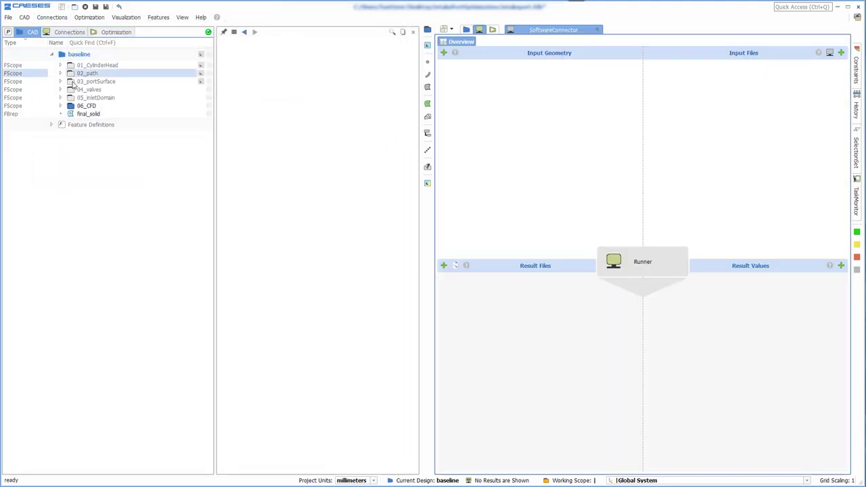
{"action": "left_click_drag", "start_coordinate": [98, 115], "coordinate": [497, 135]}
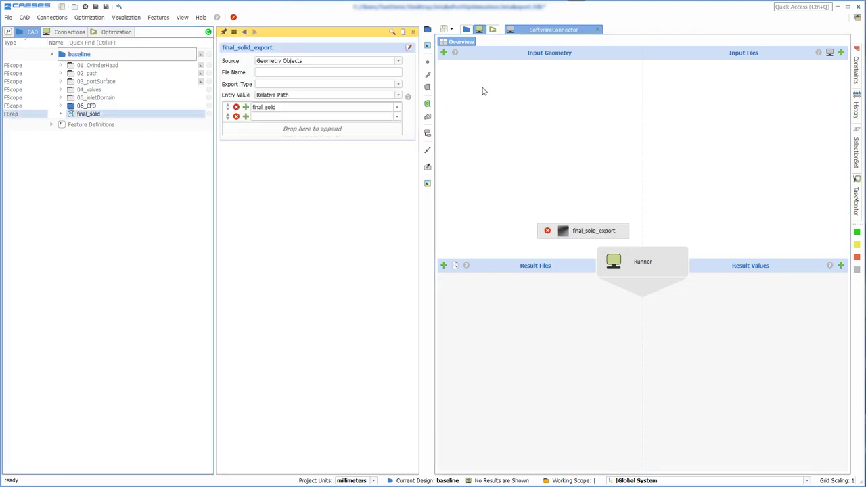
{"action": "left_click", "coordinate": [316, 71]}
{"action": "type", "text": "port.step"}
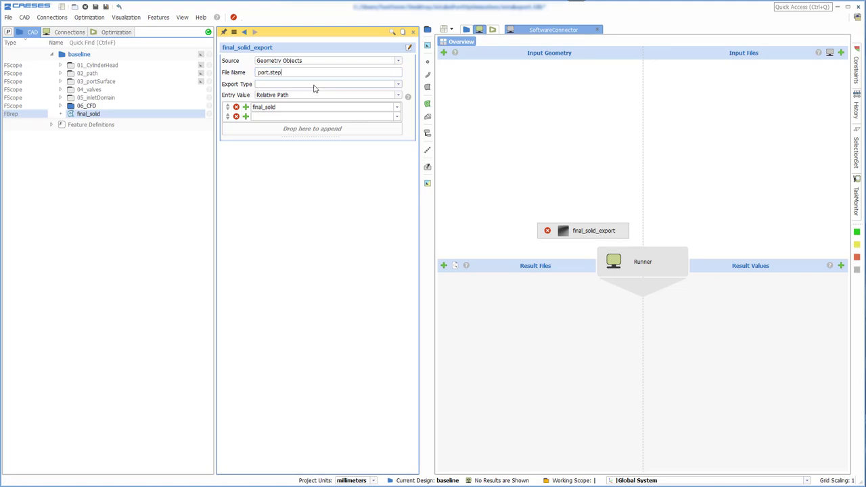
{"action": "left_click", "coordinate": [314, 85]}
{"action": "scroll", "coordinate": [301, 115], "scroll_direction": "down", "scroll_amount": 1}
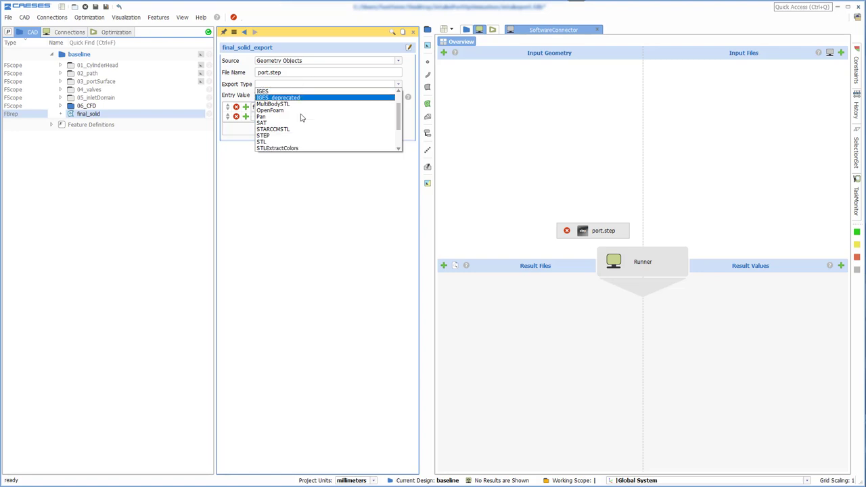
{"action": "scroll", "coordinate": [301, 116], "scroll_direction": "down", "scroll_amount": 1}
{"action": "scroll", "coordinate": [302, 118], "scroll_direction": "down", "scroll_amount": 1}
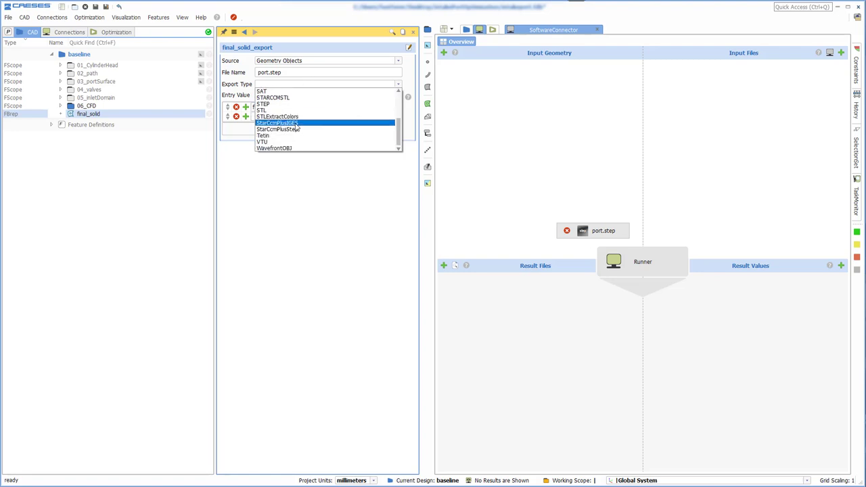
{"action": "left_click", "coordinate": [296, 128]}
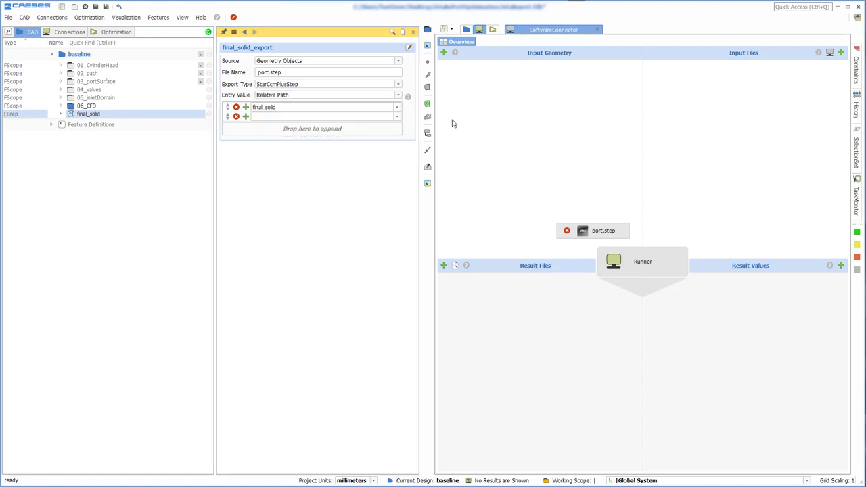
Add setup.java as an input file with Convert to Template enabled
{"action": "left_click", "coordinate": [840, 53]}
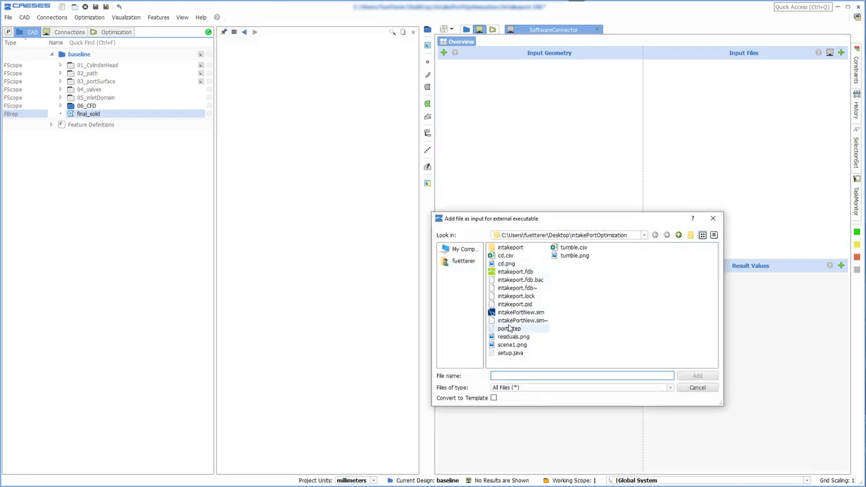
{"action": "left_click", "coordinate": [511, 353]}
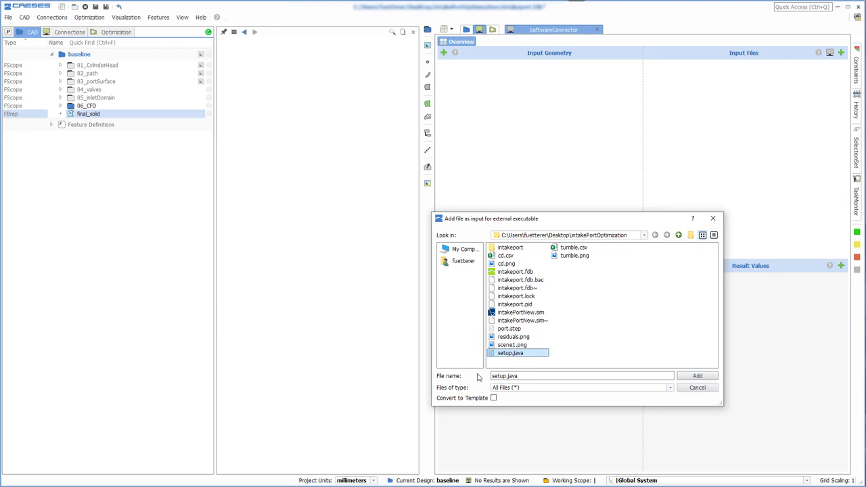
{"action": "left_click", "coordinate": [493, 398]}
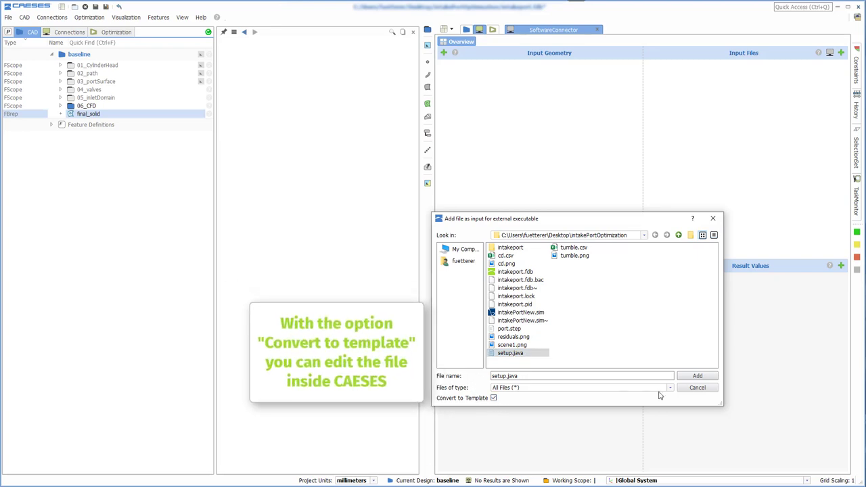
{"action": "left_click", "coordinate": [690, 378]}
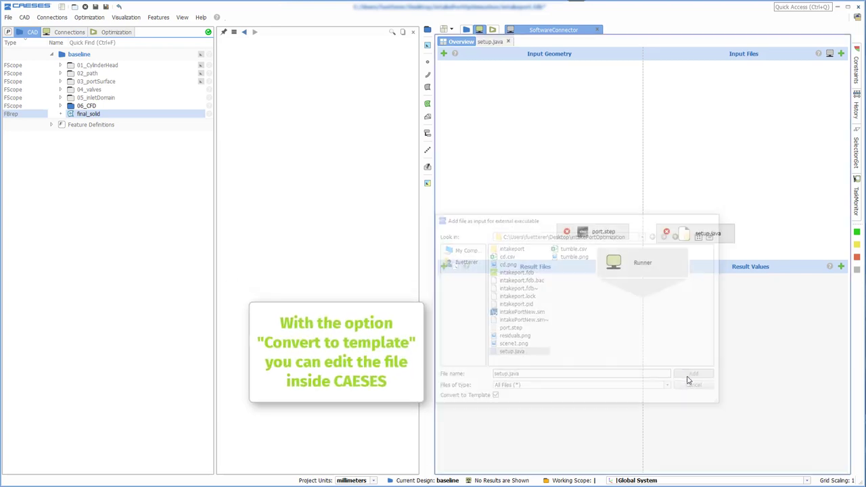
In the setup.java template, mark the base size 0.035 as an entry named baseSize
{"action": "double_click", "coordinate": [700, 232]}
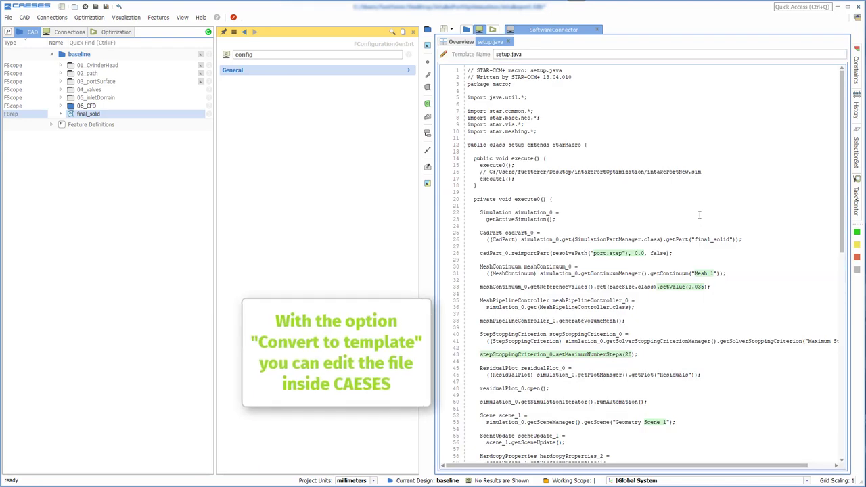
{"action": "scroll", "coordinate": [549, 140], "scroll_direction": "down", "scroll_amount": 2}
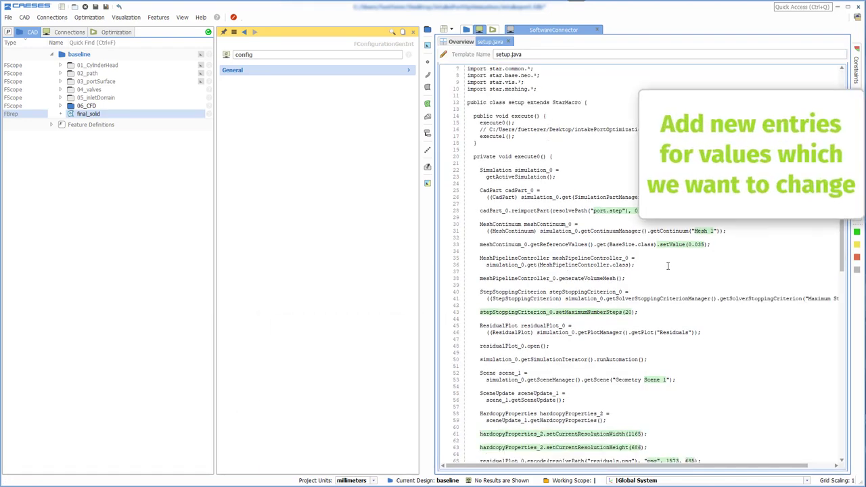
{"action": "left_click", "coordinate": [701, 247]}
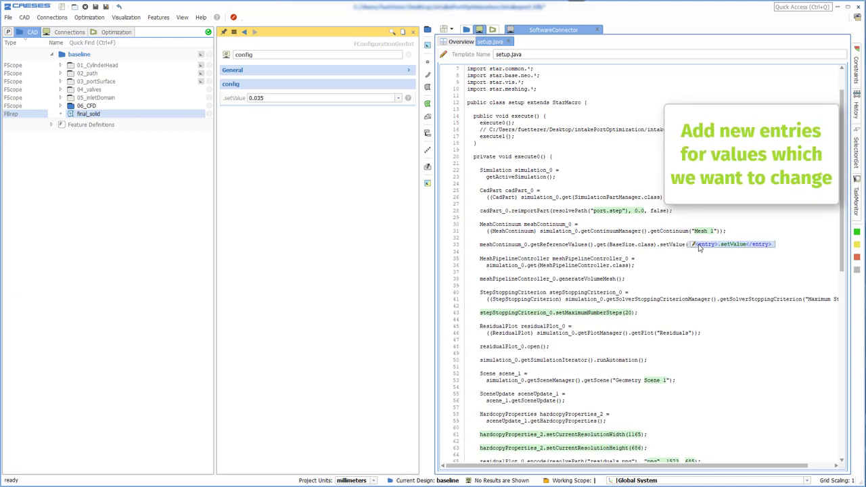
{"action": "left_click", "coordinate": [236, 101]}
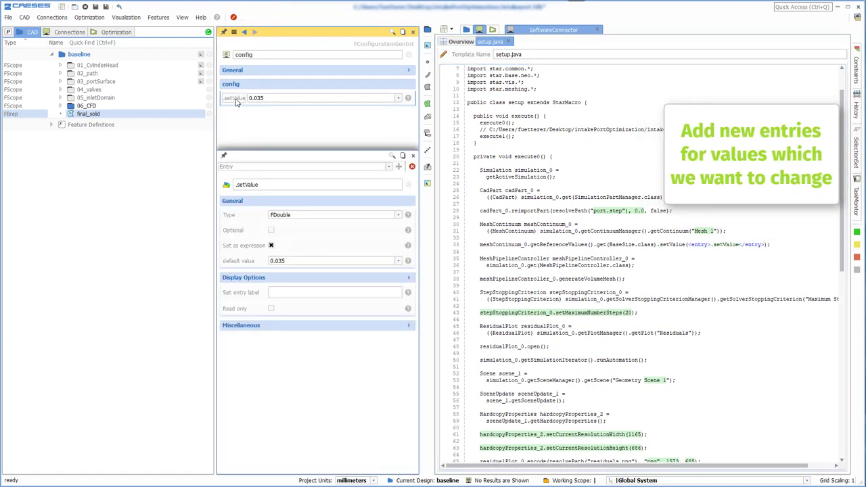
{"action": "double_click", "coordinate": [253, 183]}
{"action": "type", "text": "baseSize"}
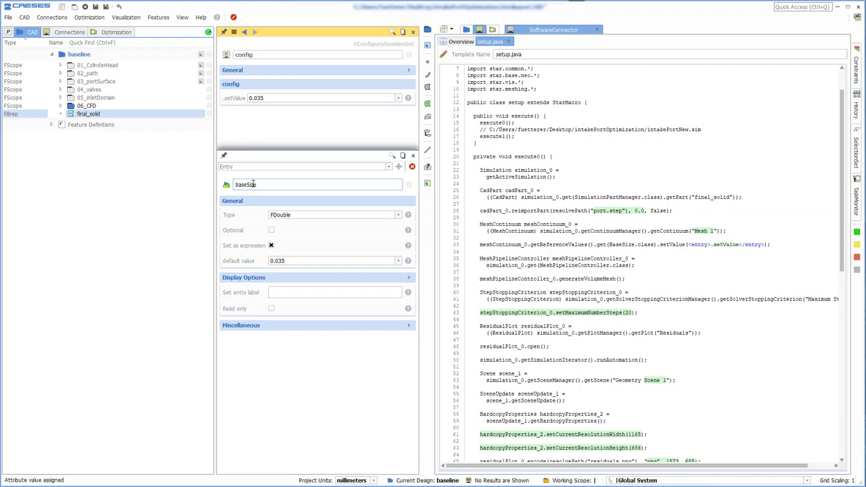
{"action": "key", "text": "Return"}
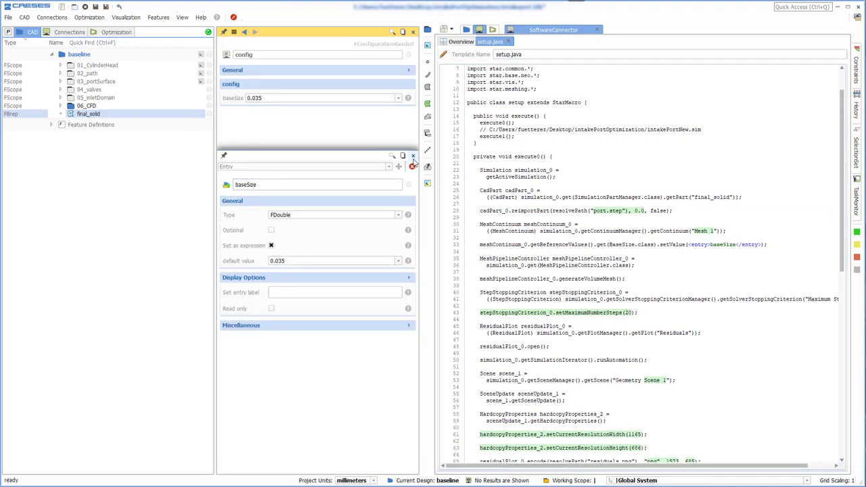
{"action": "left_click", "coordinate": [414, 157]}
Create a baseSize parameter from that entry and move it into the 06_CFD inputs folder
{"action": "right_click", "coordinate": [266, 104]}
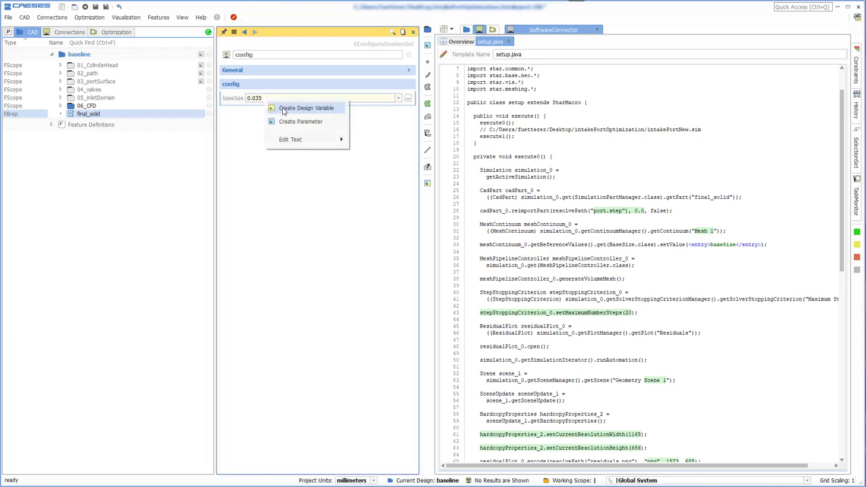
{"action": "left_click", "coordinate": [288, 121]}
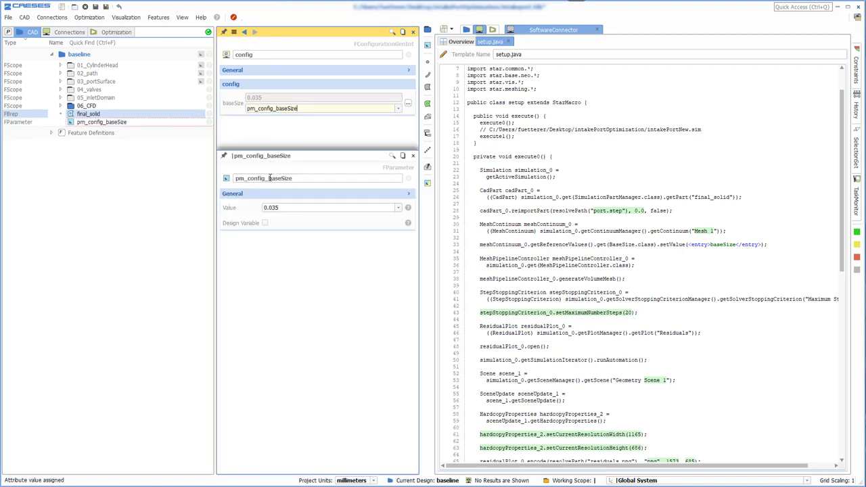
{"action": "left_click_drag", "start_coordinate": [270, 178], "coordinate": [227, 178]}
{"action": "key", "text": "BackSpace"}
{"action": "key", "text": "Return"}
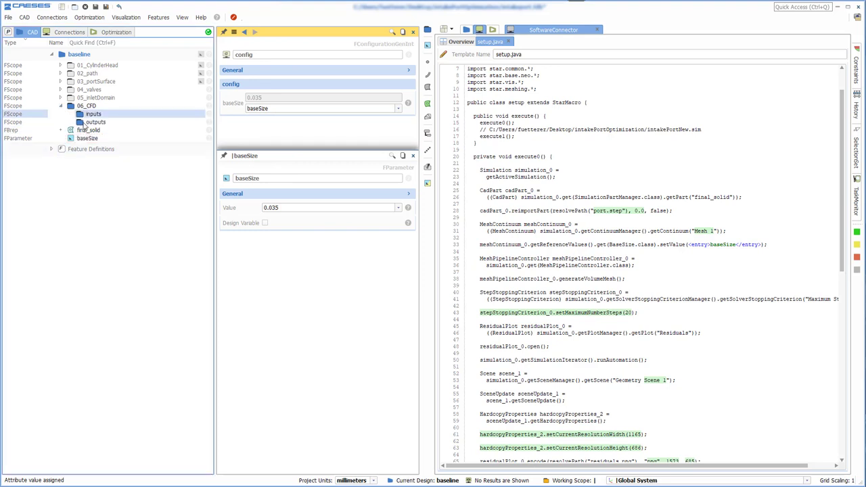
{"action": "left_click", "coordinate": [86, 138]}
{"action": "left_click_drag", "start_coordinate": [86, 138], "coordinate": [93, 113]}
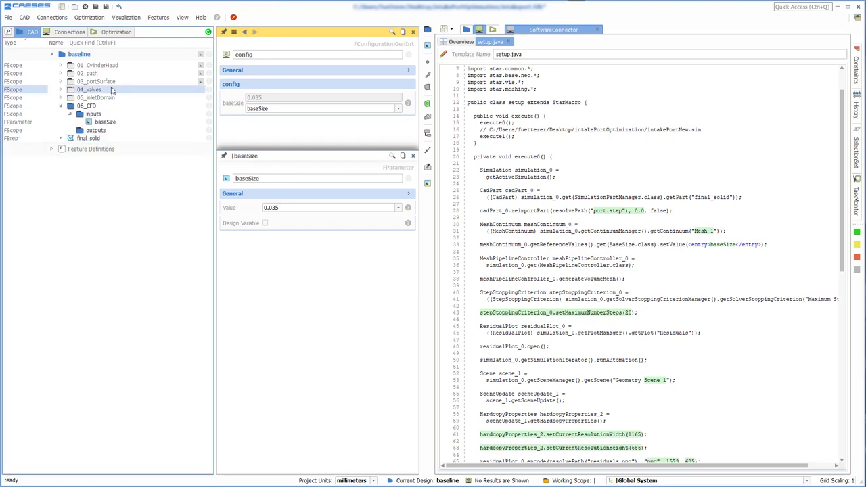
Mark the maximum steps value 20 as an unsigned-integer entry named iterations
{"action": "left_click", "coordinate": [629, 314]}
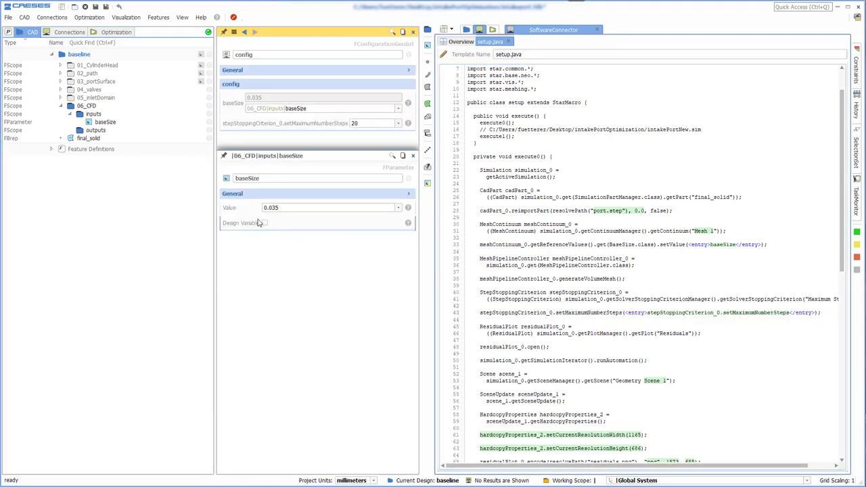
{"action": "left_click", "coordinate": [414, 156]}
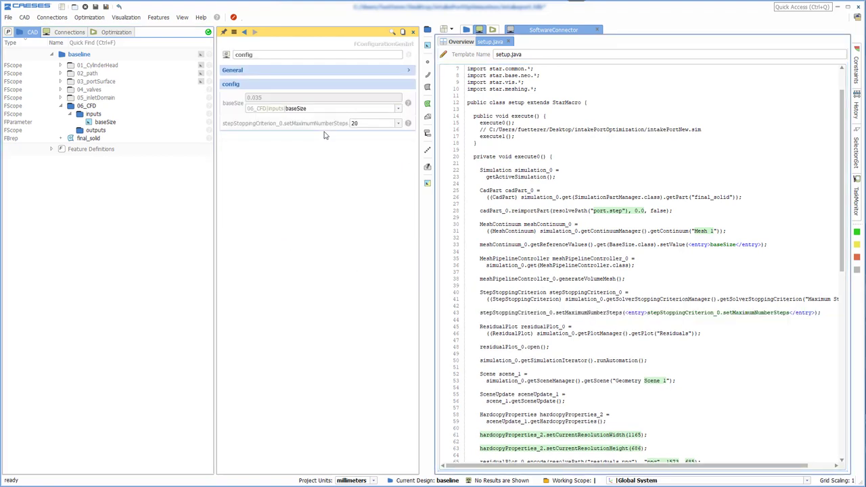
{"action": "left_click", "coordinate": [318, 123]}
{"action": "double_click", "coordinate": [286, 185]}
{"action": "triple_click", "coordinate": [287, 184]}
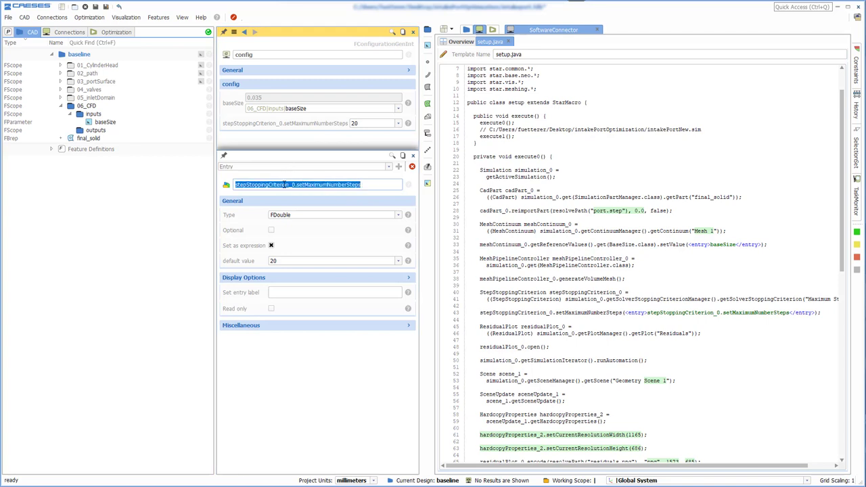
{"action": "type", "text": "iterations"}
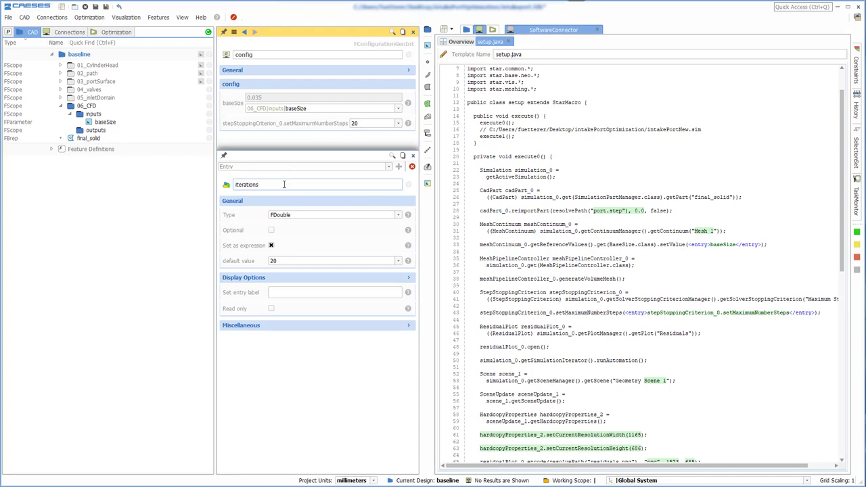
{"action": "key", "text": "Return"}
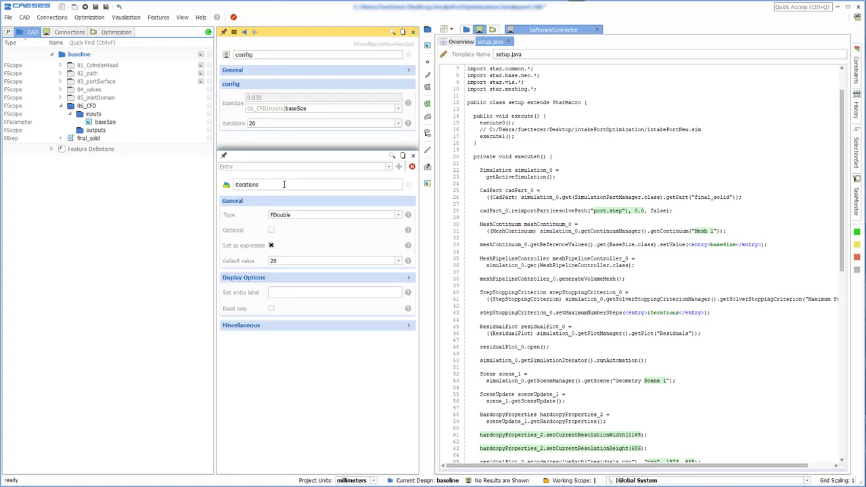
{"action": "left_click", "coordinate": [292, 215]}
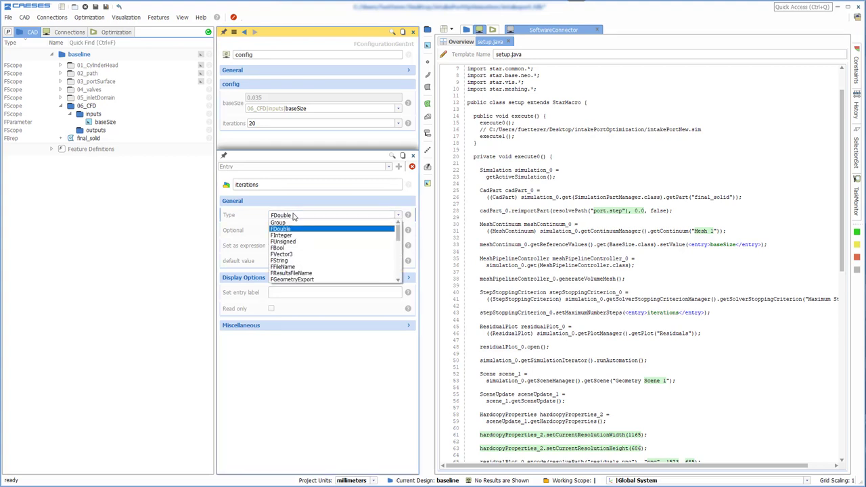
{"action": "left_click", "coordinate": [291, 243]}
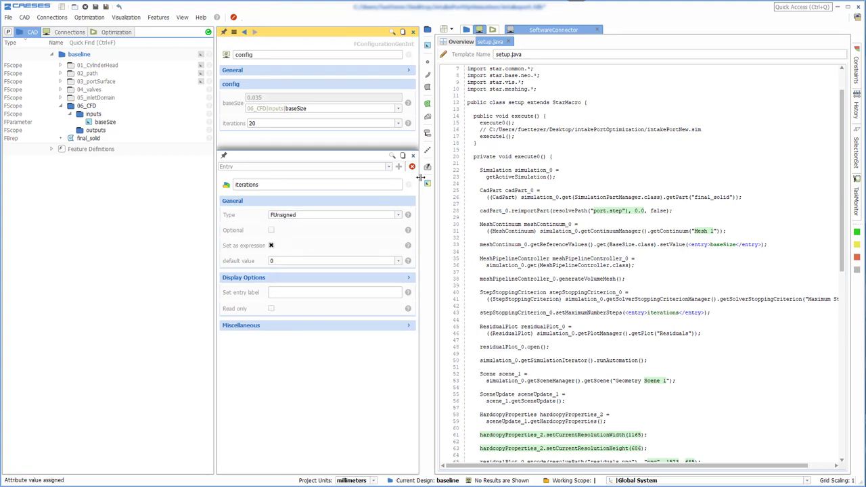
{"action": "left_click", "coordinate": [413, 156]}
Create an iterations parameter and move it into the 06_CFD inputs folder
{"action": "right_click", "coordinate": [252, 123]}
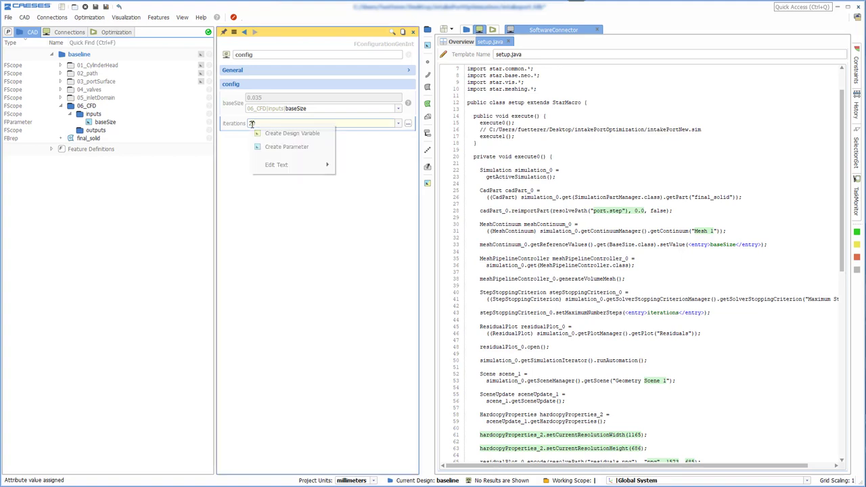
{"action": "left_click", "coordinate": [272, 147]}
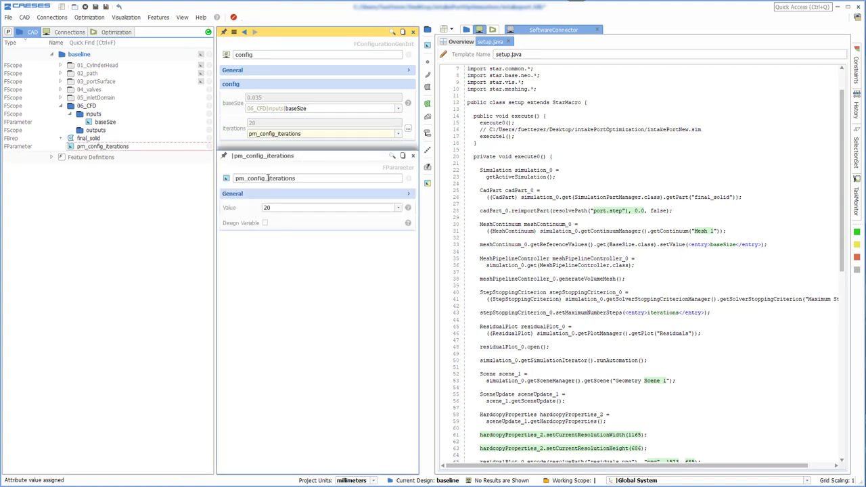
{"action": "left_click_drag", "start_coordinate": [268, 178], "coordinate": [219, 176]}
{"action": "key", "text": "BackSpace"}
{"action": "key", "text": "Return"}
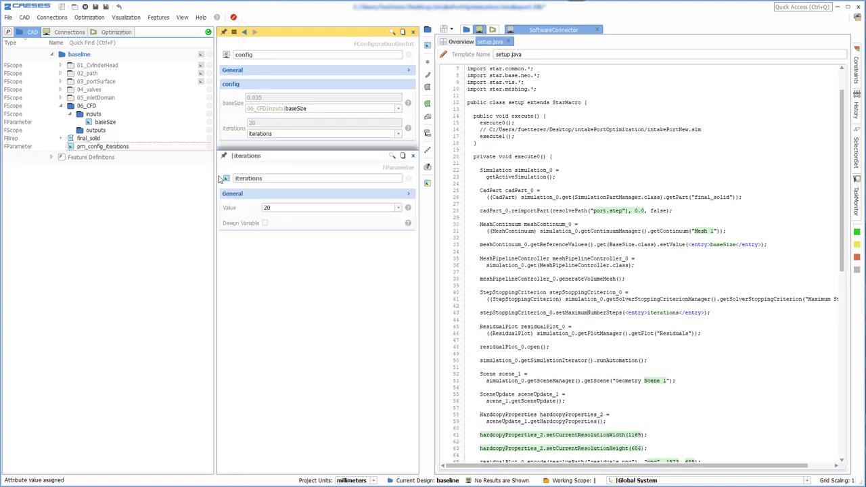
{"action": "left_click_drag", "start_coordinate": [93, 150], "coordinate": [98, 118]}
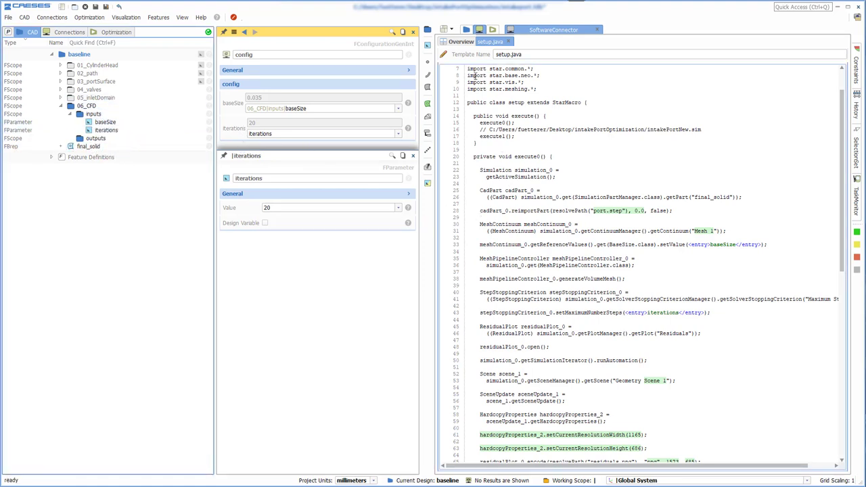
{"action": "left_click", "coordinate": [460, 42]}
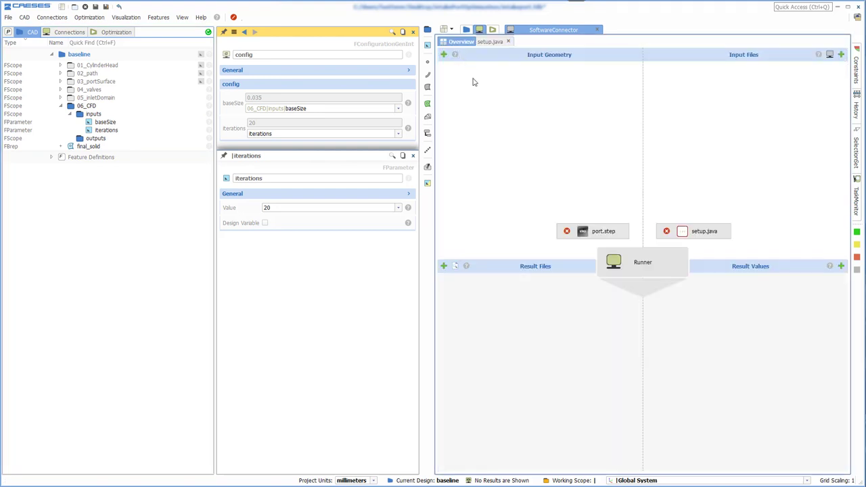
Add intakePortNew.sim as an input file with Convert to Template unchecked
{"action": "left_click", "coordinate": [841, 55]}
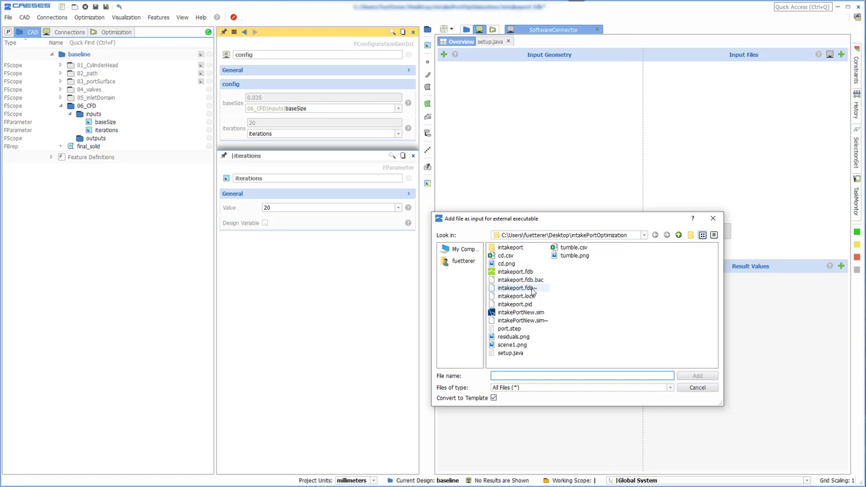
{"action": "left_click", "coordinate": [520, 312]}
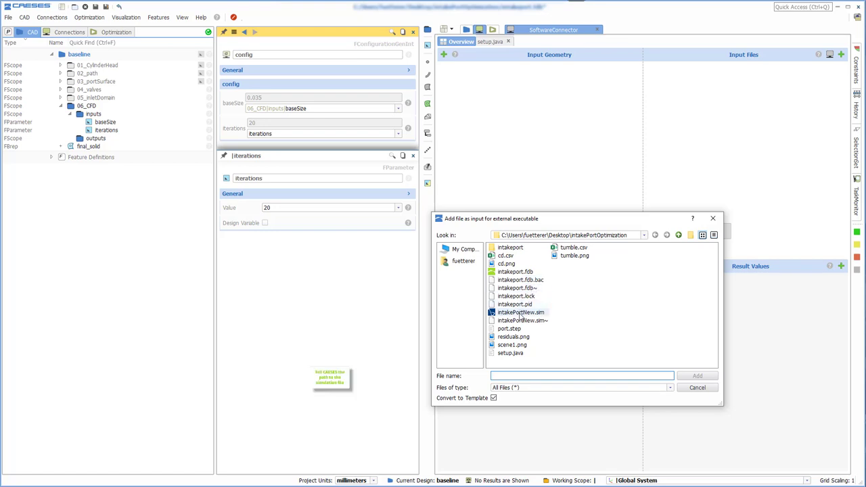
{"action": "left_click", "coordinate": [494, 398]}
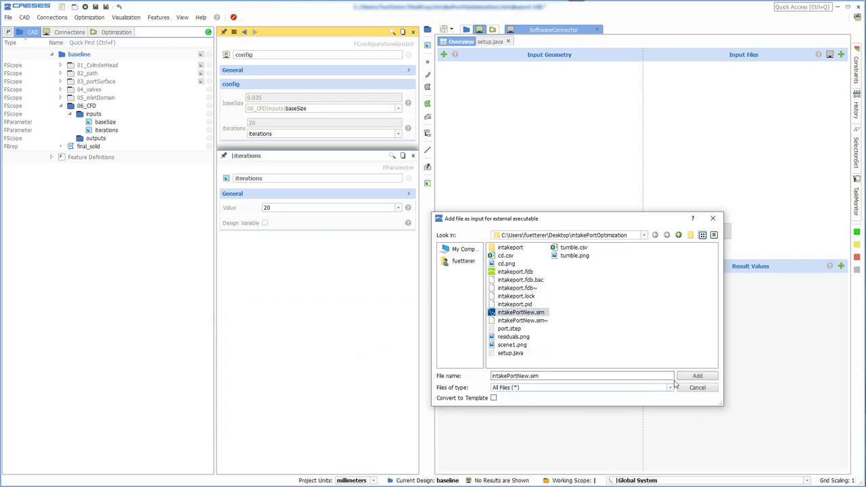
{"action": "left_click", "coordinate": [698, 375]}
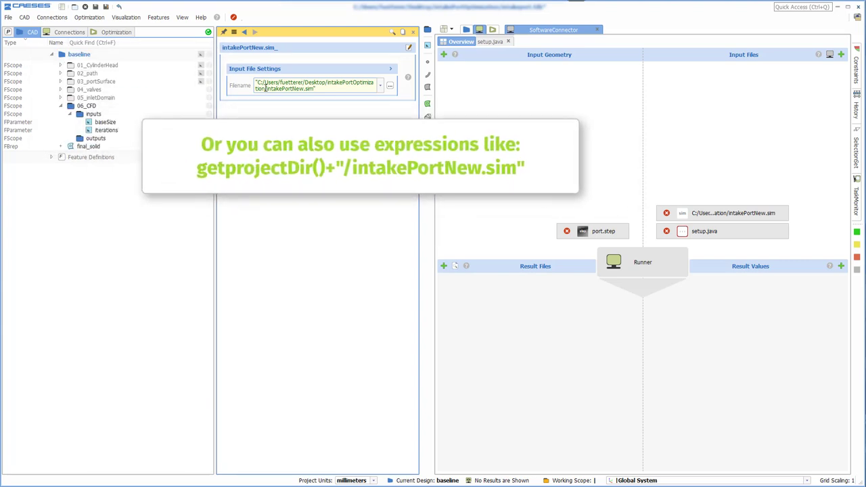
Create a Runner local application named starccm that uses the STAR-CCM+ 13.04.010 starccm+.exe executable
{"action": "left_click", "coordinate": [643, 257]}
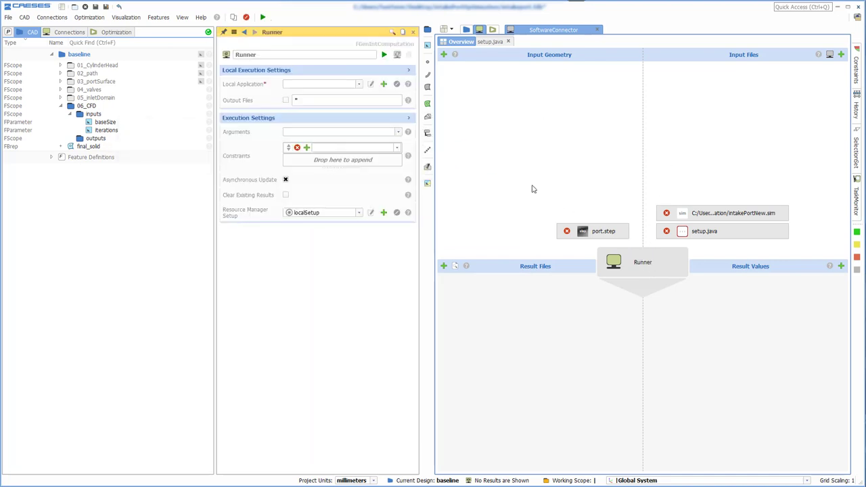
{"action": "left_click", "coordinate": [384, 84]}
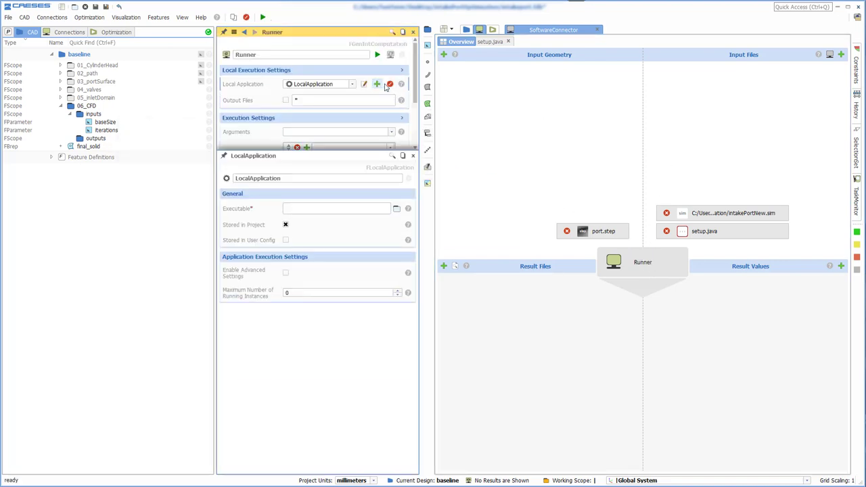
{"action": "double_click", "coordinate": [281, 178]}
{"action": "type", "text": "starccm"}
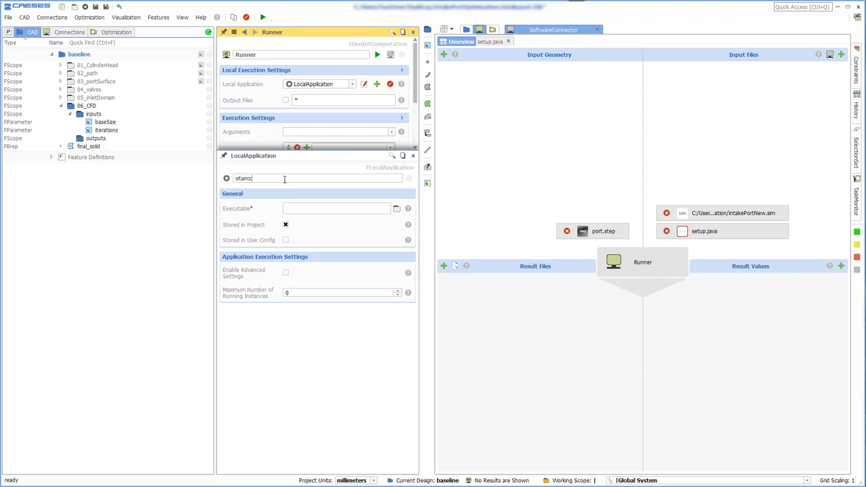
{"action": "left_click", "coordinate": [397, 210]}
{"action": "left_click", "coordinate": [281, 217]}
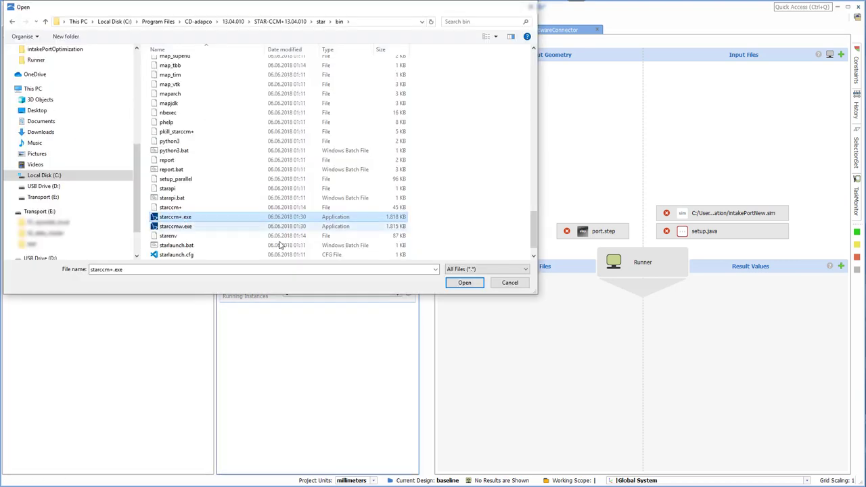
{"action": "left_click", "coordinate": [464, 284]}
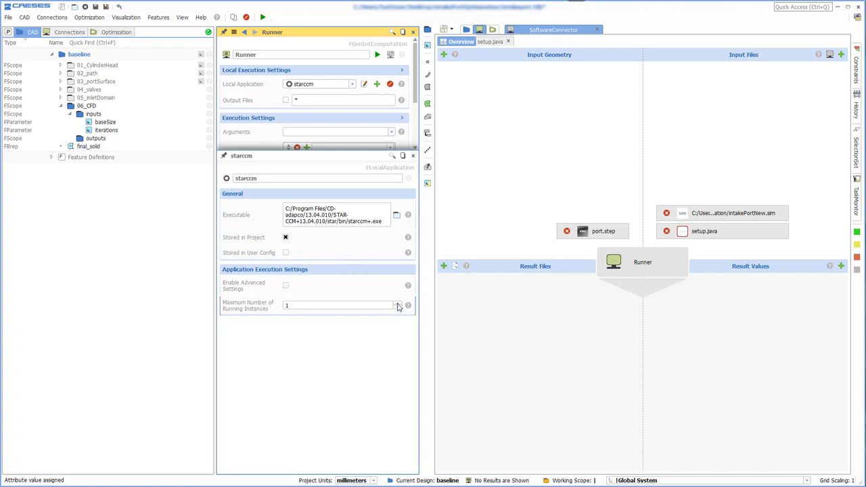
{"action": "left_click", "coordinate": [413, 156]}
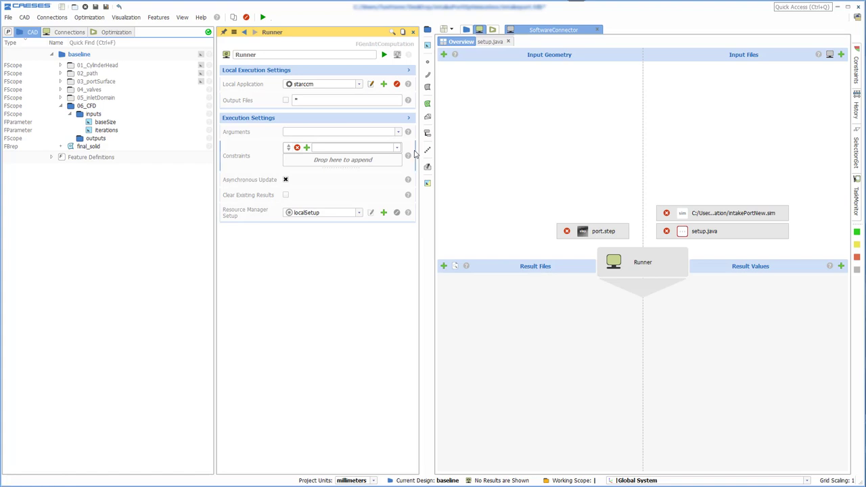
Paste the batch-mode STAR-CCM+ argument string (setup.java, 4 processes) into the Runner's Arguments
{"action": "left_click", "coordinate": [339, 132]}
{"action": "key", "text": "ctrl+v"}
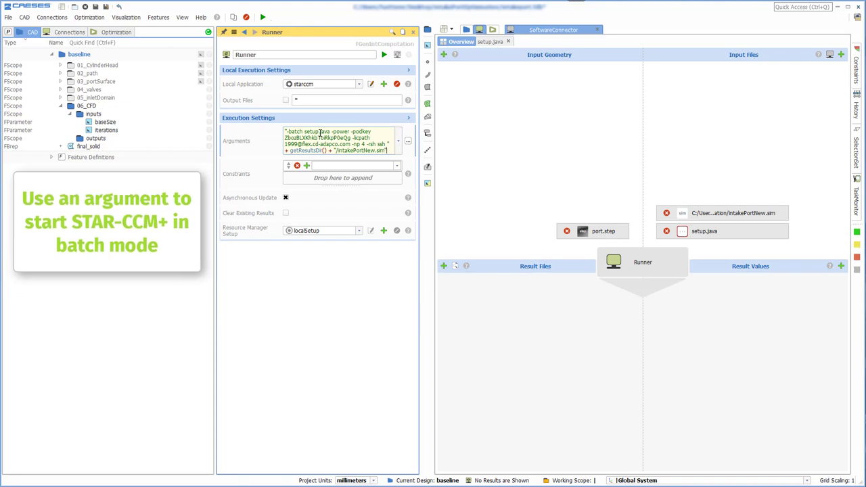
{"action": "left_click", "coordinate": [371, 72]}
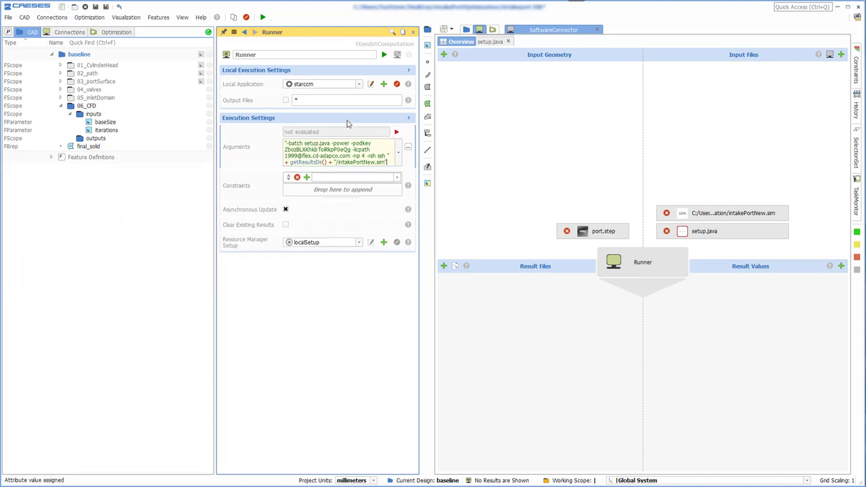
Run the baseline simulation and follow the starccm+ task's log in the TaskMonitor
{"action": "left_click", "coordinate": [384, 56]}
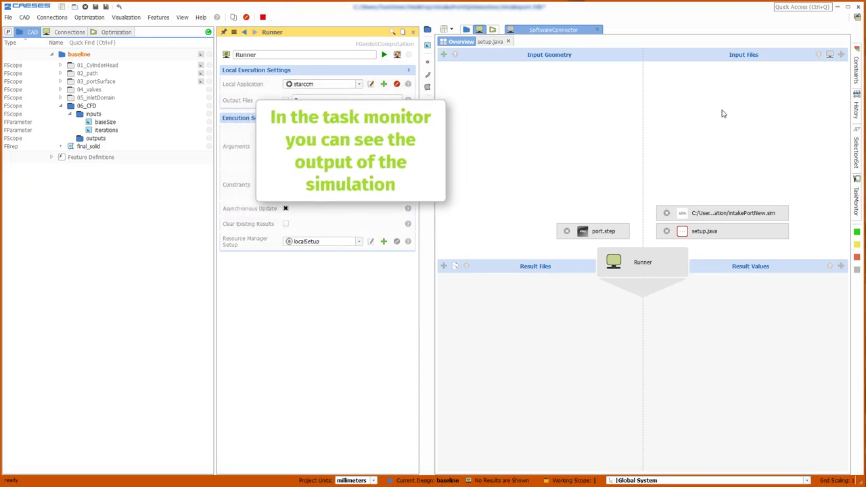
{"action": "left_click", "coordinate": [856, 200]}
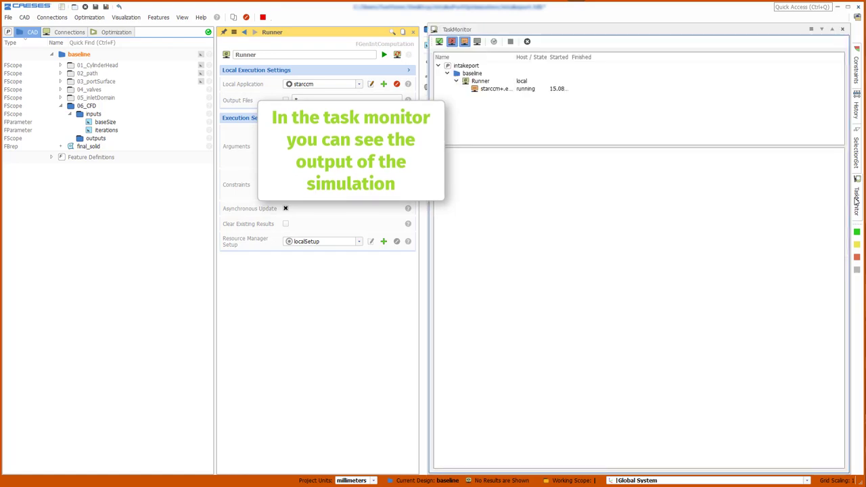
{"action": "left_click", "coordinate": [493, 88]}
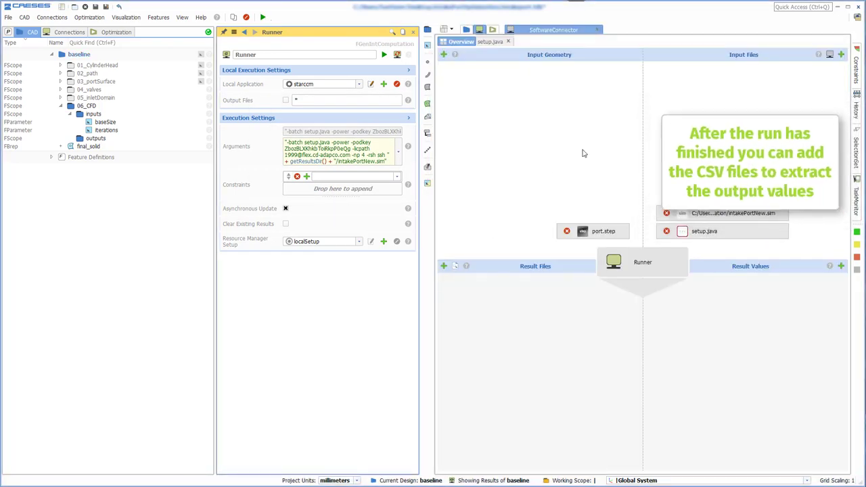
Add cd.csv from the run folder as a Runner result file
{"action": "left_click", "coordinate": [840, 266]}
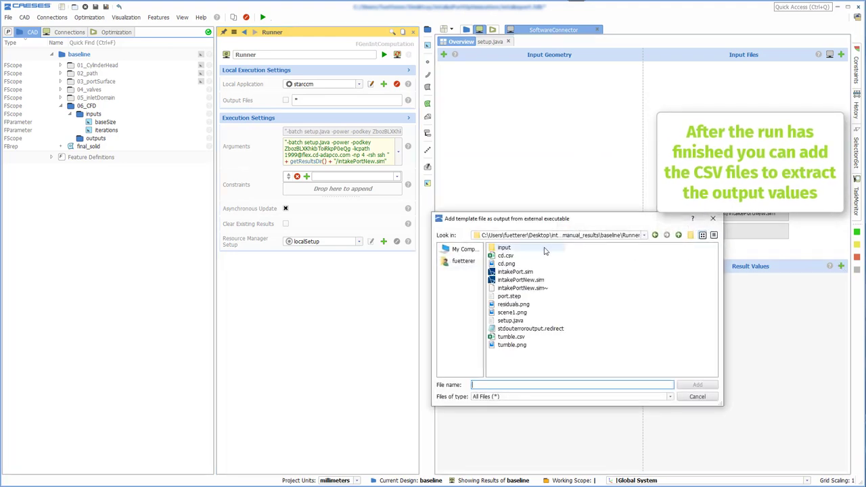
{"action": "left_click", "coordinate": [515, 256]}
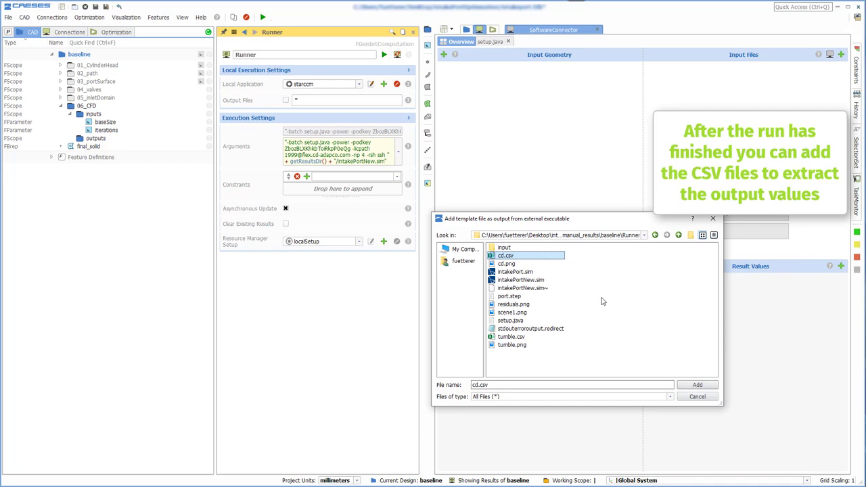
{"action": "left_click", "coordinate": [697, 384]}
Read value cd from cd.csv's last line (-1), column 1 into a new eval_cd parameter
{"action": "double_click", "coordinate": [693, 302]}
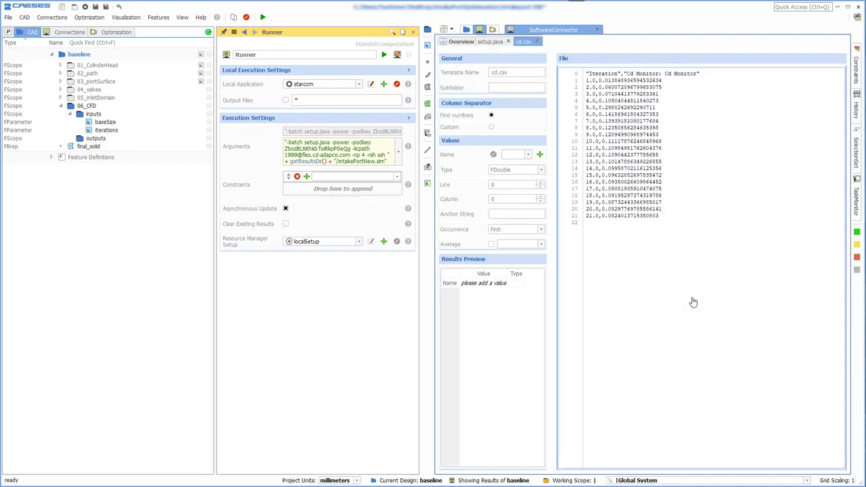
{"action": "left_click", "coordinate": [540, 154]}
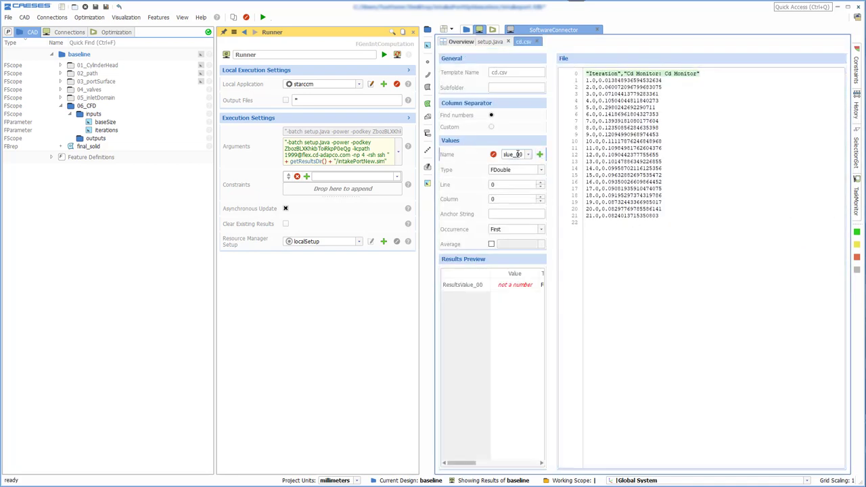
{"action": "type", "text": "cd"}
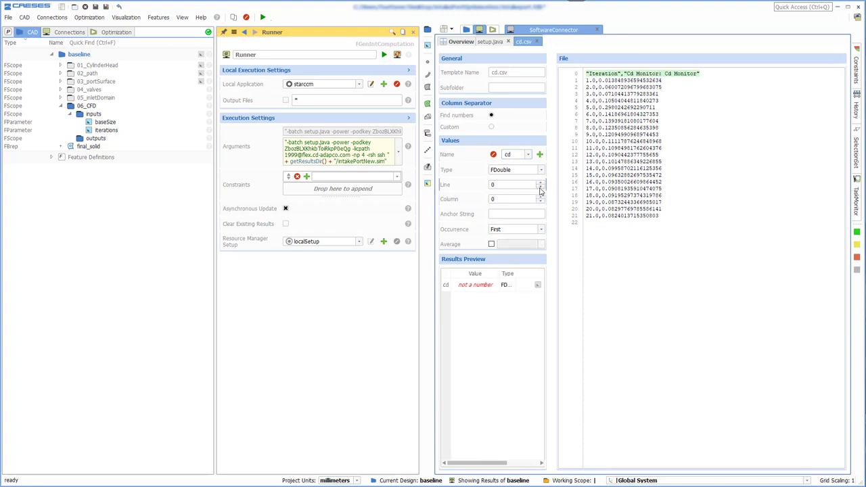
{"action": "left_click", "coordinate": [541, 190]}
{"action": "left_click", "coordinate": [541, 197]}
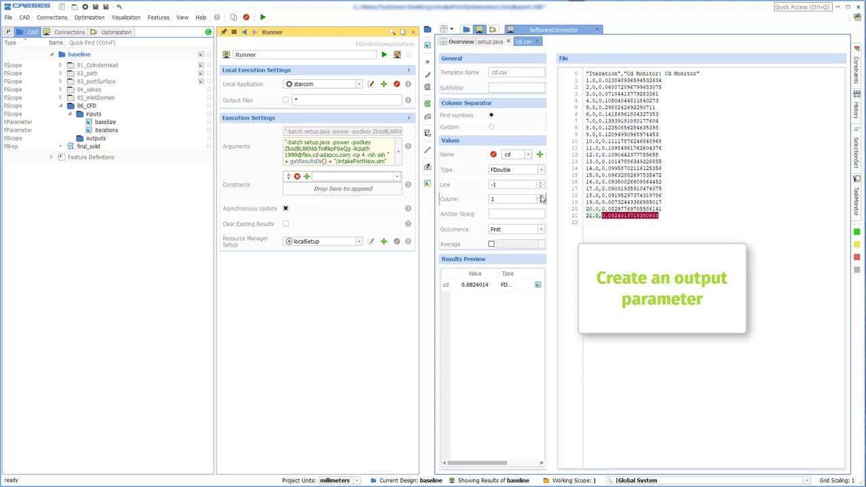
{"action": "left_click", "coordinate": [537, 284]}
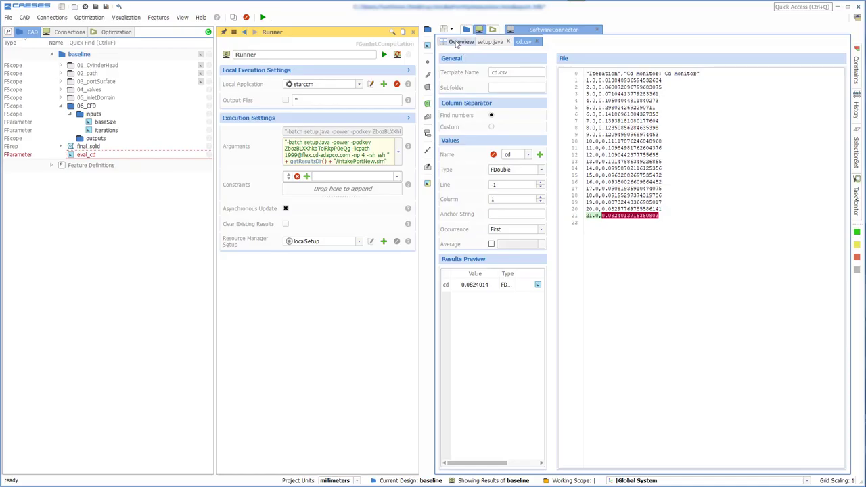
{"action": "left_click", "coordinate": [458, 42]}
{"action": "left_click", "coordinate": [831, 267]}
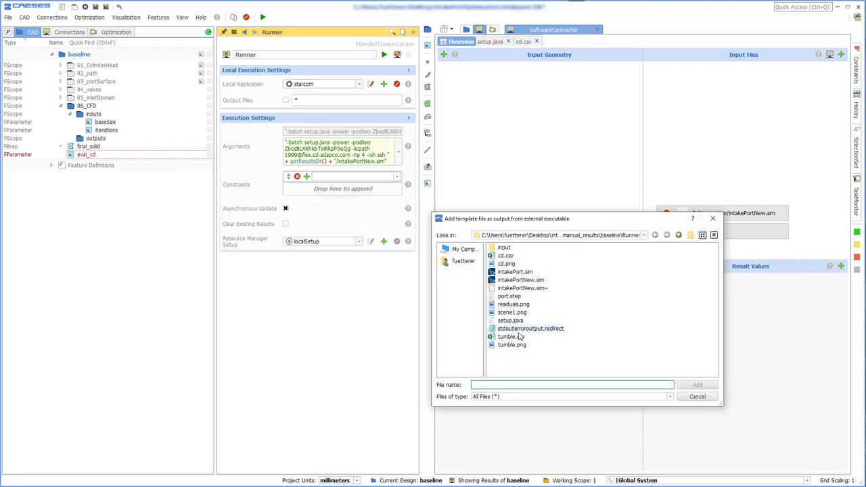
Add tumble.csv and read value tumble from its last line, column 1 into new eval_tumble
{"action": "left_click", "coordinate": [512, 337]}
{"action": "left_click", "coordinate": [690, 386]}
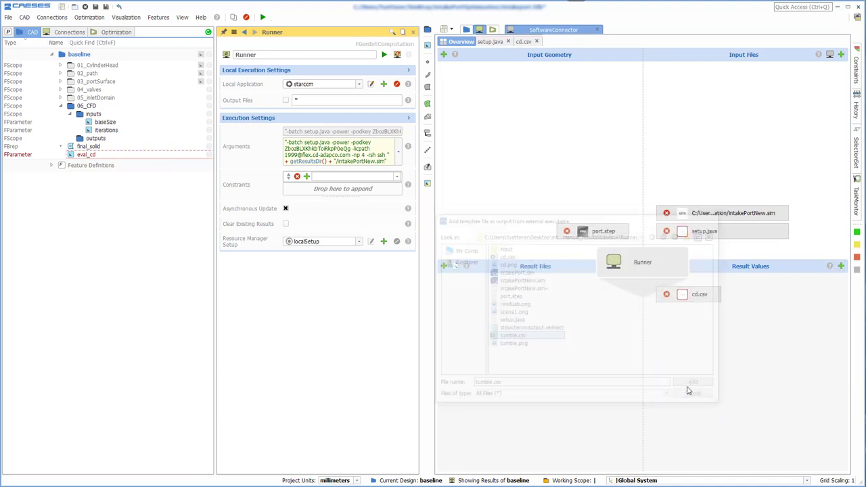
{"action": "double_click", "coordinate": [704, 315]}
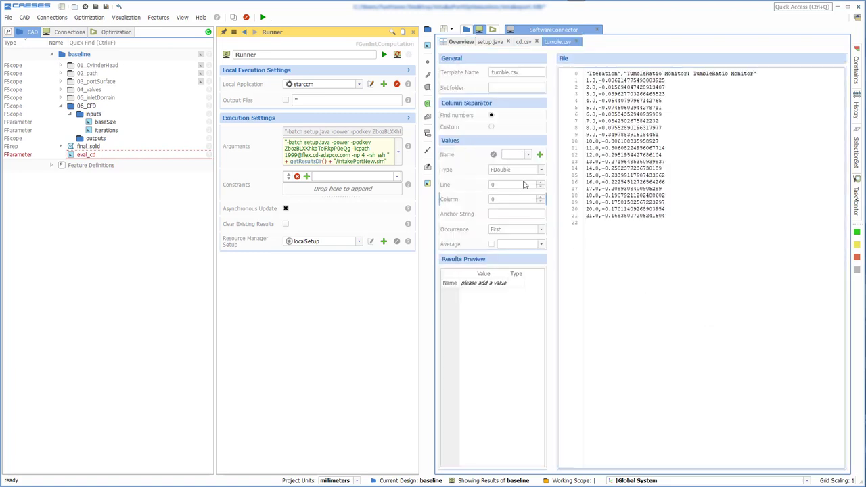
{"action": "left_click", "coordinate": [540, 154]}
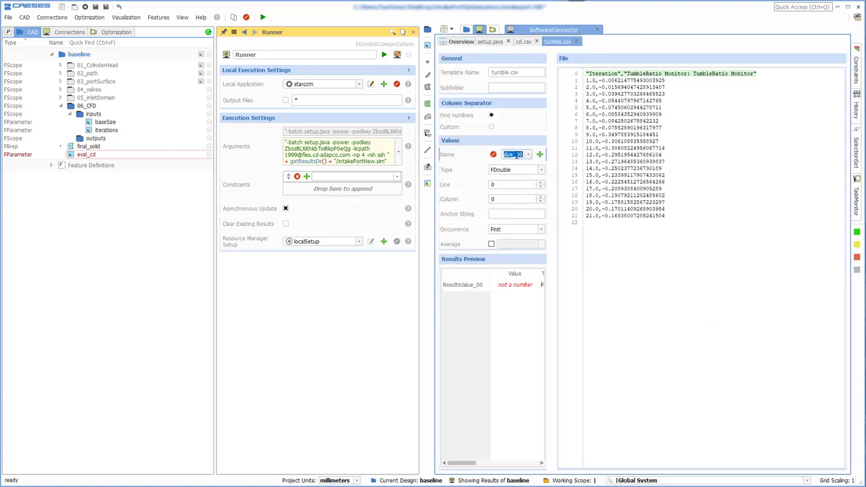
{"action": "type", "text": "tumble"}
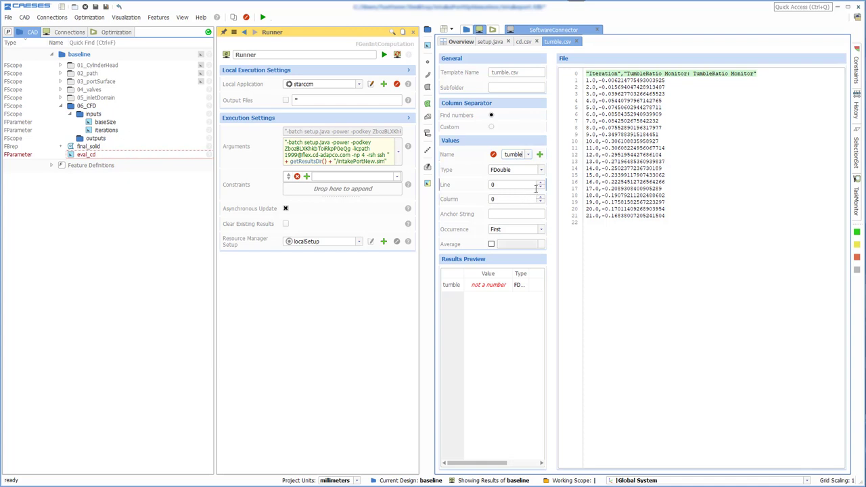
{"action": "left_click", "coordinate": [541, 188]}
{"action": "left_click", "coordinate": [541, 197]}
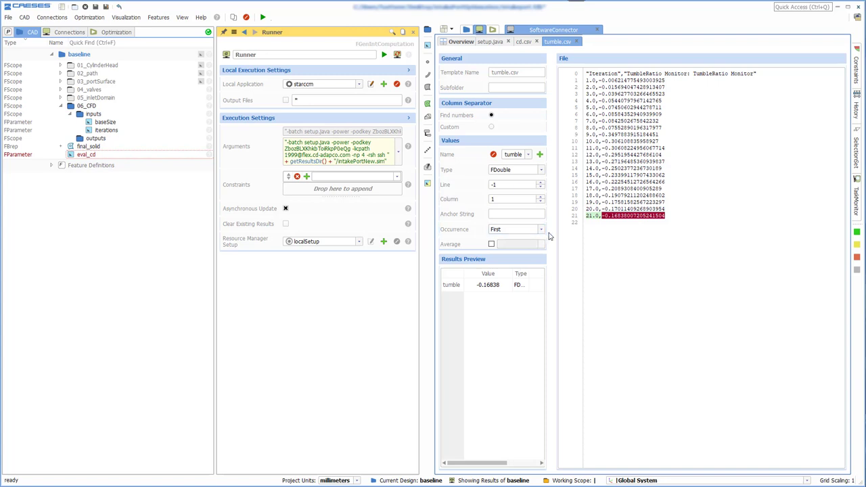
{"action": "left_click_drag", "start_coordinate": [552, 231], "coordinate": [586, 233]}
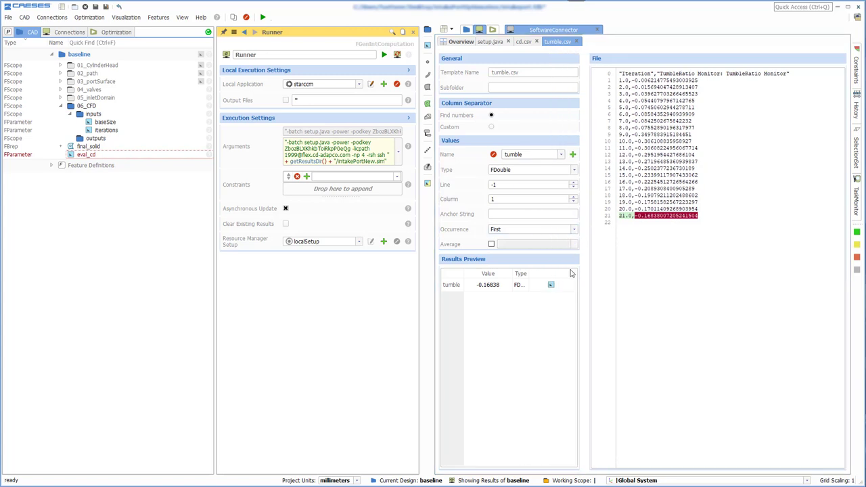
{"action": "left_click", "coordinate": [551, 285]}
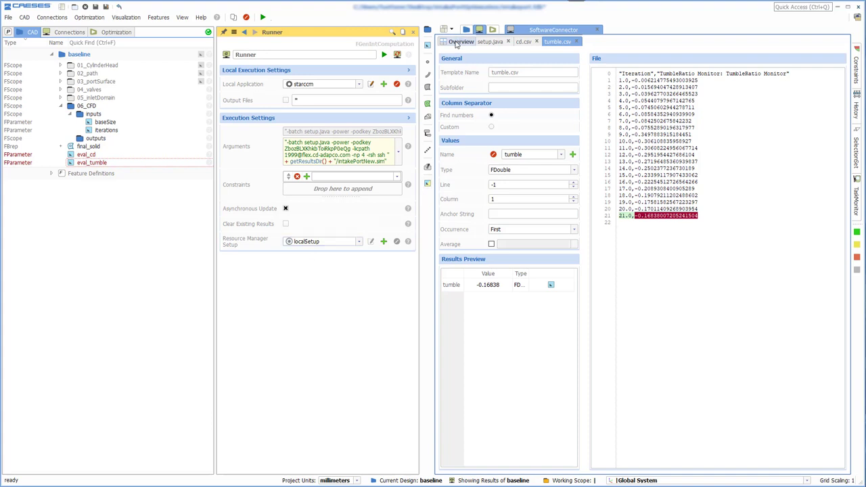
Move eval_cd and eval_tumble into the 06_CFD outputs folder
{"action": "left_click", "coordinate": [458, 42]}
{"action": "left_click", "coordinate": [109, 155]}
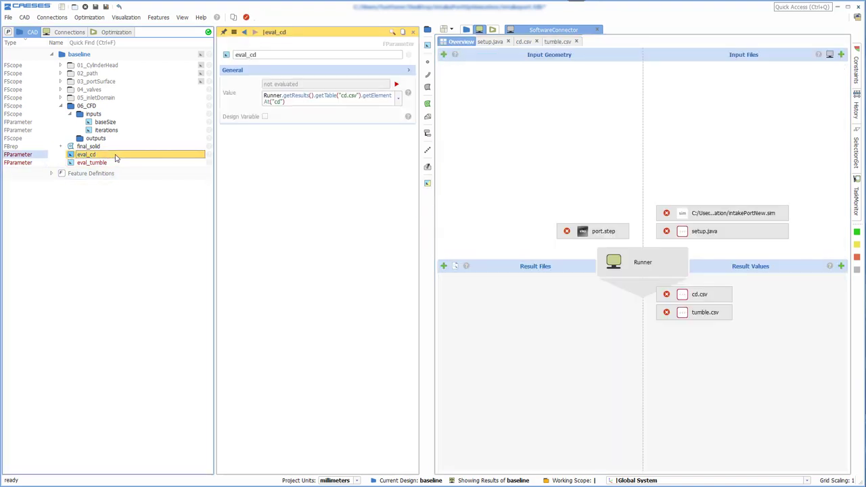
{"action": "left_click", "coordinate": [115, 165], "text": "ctrl"}
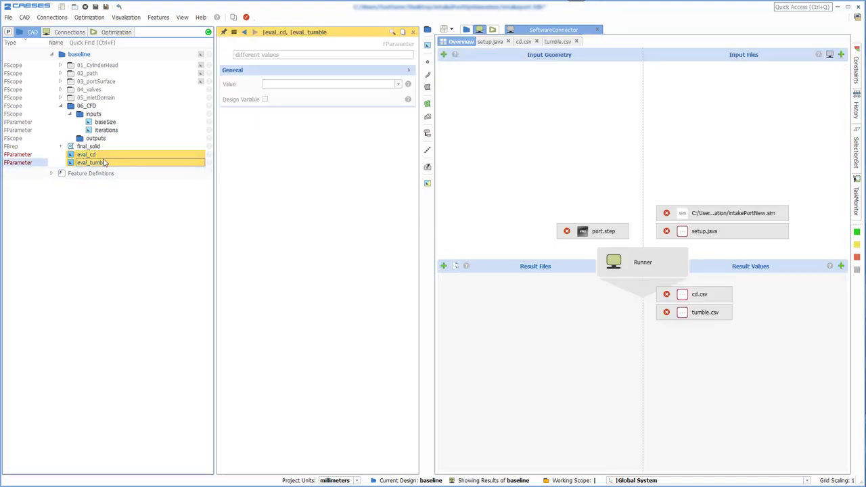
{"action": "left_click_drag", "start_coordinate": [104, 163], "coordinate": [102, 140]}
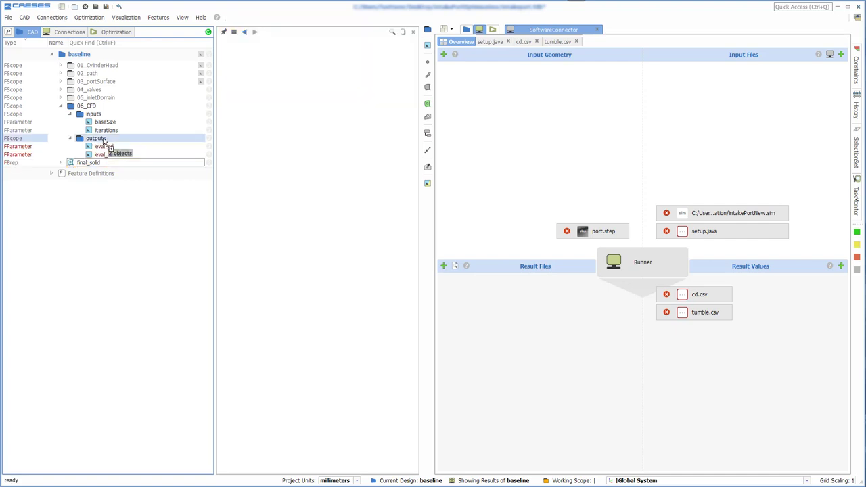
Select tumble.png, scene1.png, residuals.png and cd.png and add all four as Runner result files
{"action": "left_click", "coordinate": [444, 266]}
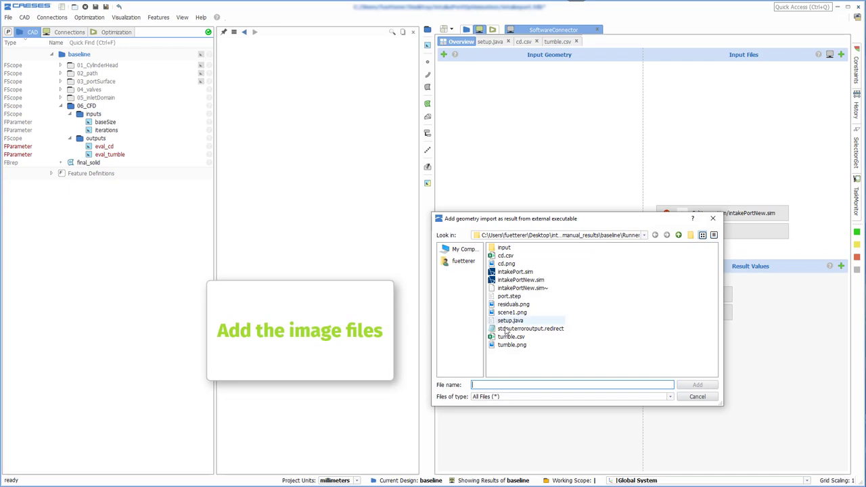
{"action": "left_click", "coordinate": [512, 345]}
{"action": "left_click", "coordinate": [512, 312], "text": "ctrl"}
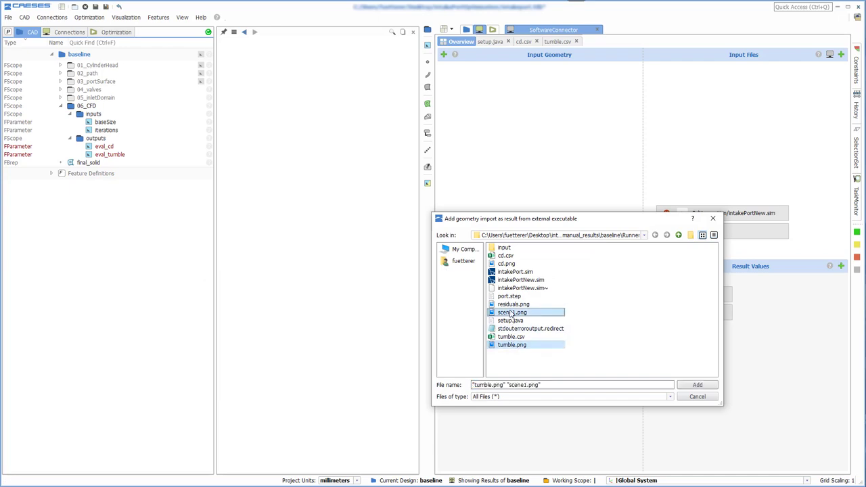
{"action": "left_click", "coordinate": [513, 304], "text": "ctrl"}
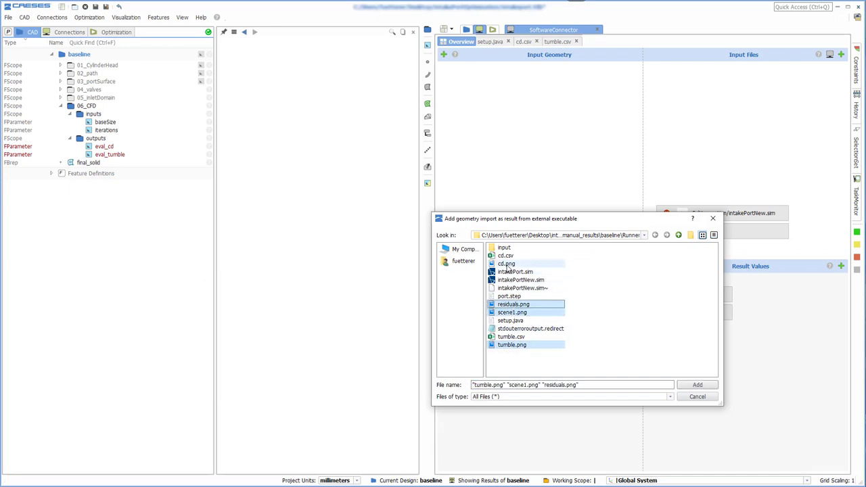
{"action": "left_click", "coordinate": [507, 264], "text": "ctrl"}
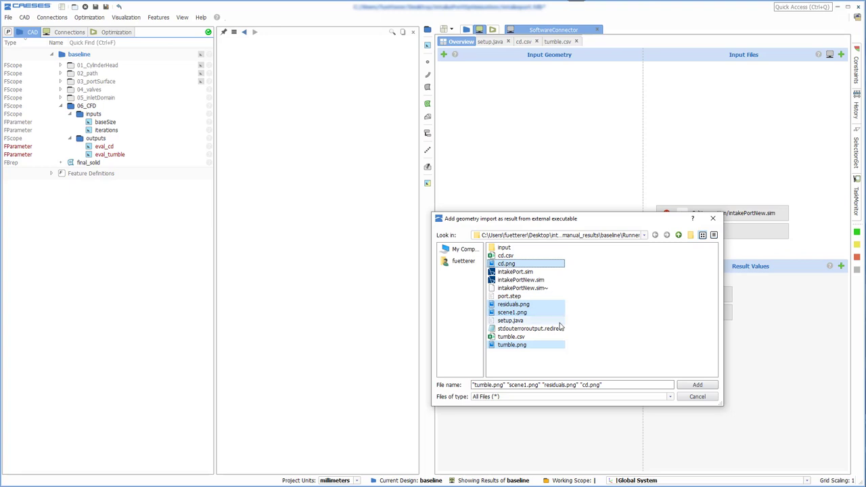
{"action": "left_click", "coordinate": [688, 383]}
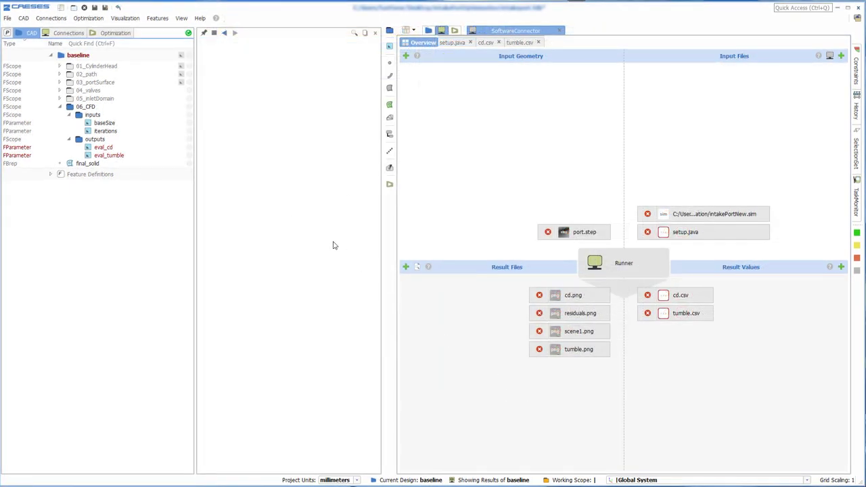
Set baseSize to 0.03 and iterations to 600
{"action": "left_click", "coordinate": [127, 124]}
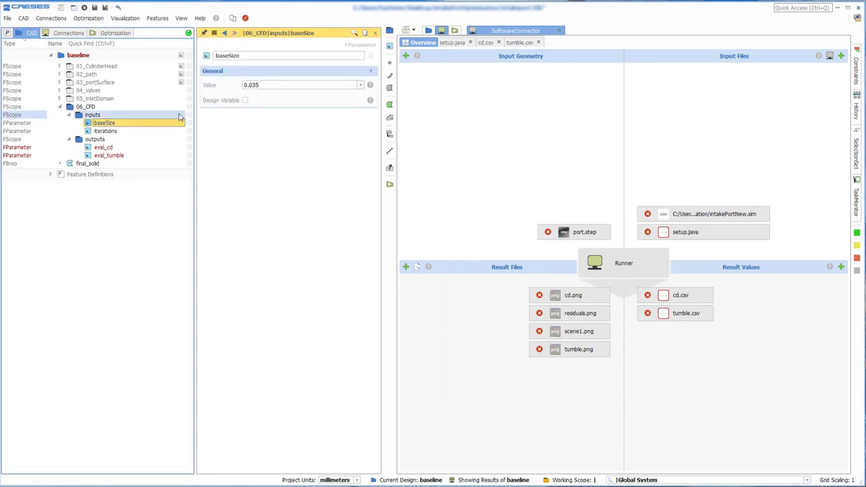
{"action": "left_click", "coordinate": [269, 86]}
{"action": "key", "text": "Return"}
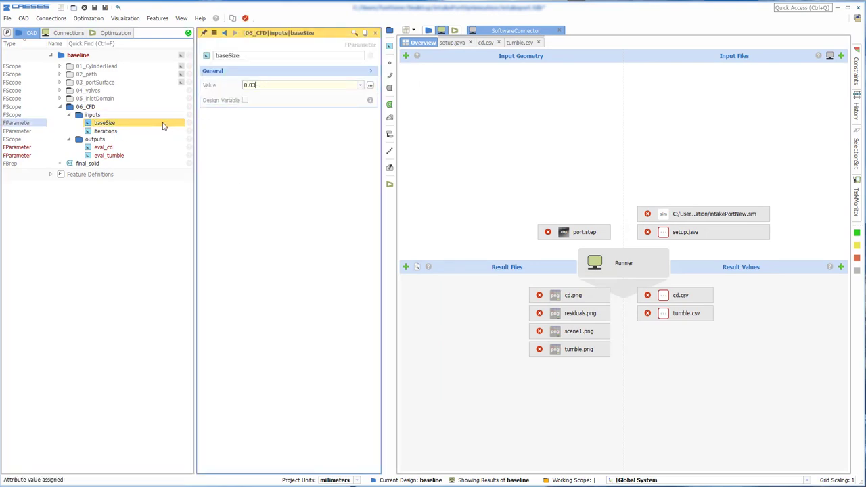
{"action": "left_click", "coordinate": [156, 132]}
{"action": "left_click_drag", "start_coordinate": [271, 86], "coordinate": [231, 86]}
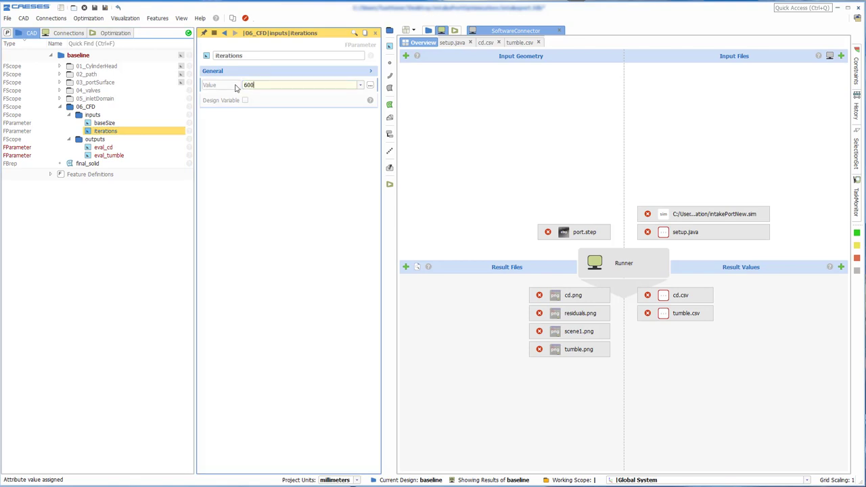
{"action": "key", "text": "Return"}
Append " * -1" to the eval_cd Value expression so it is minimized
{"action": "left_click", "coordinate": [103, 147]}
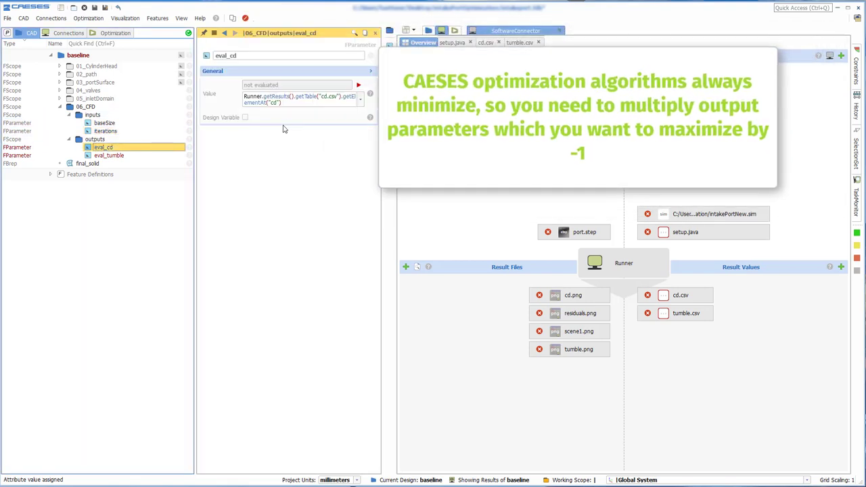
{"action": "left_click", "coordinate": [302, 104]}
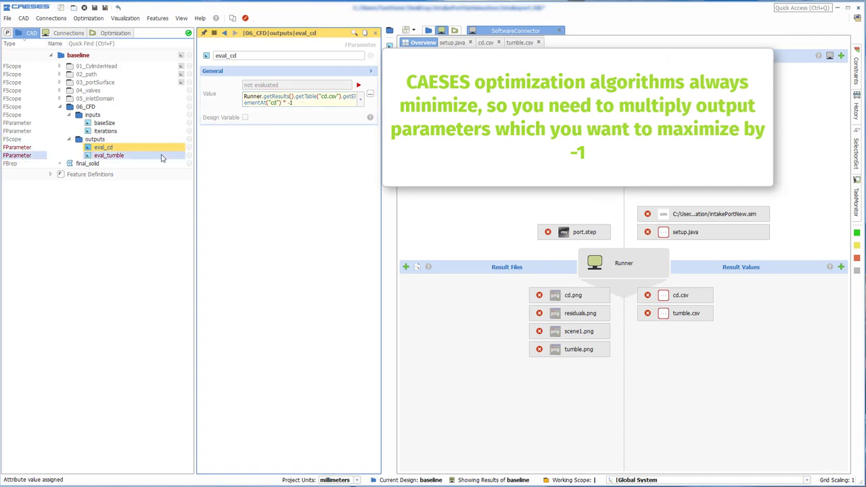
{"action": "type", "text": ")"}
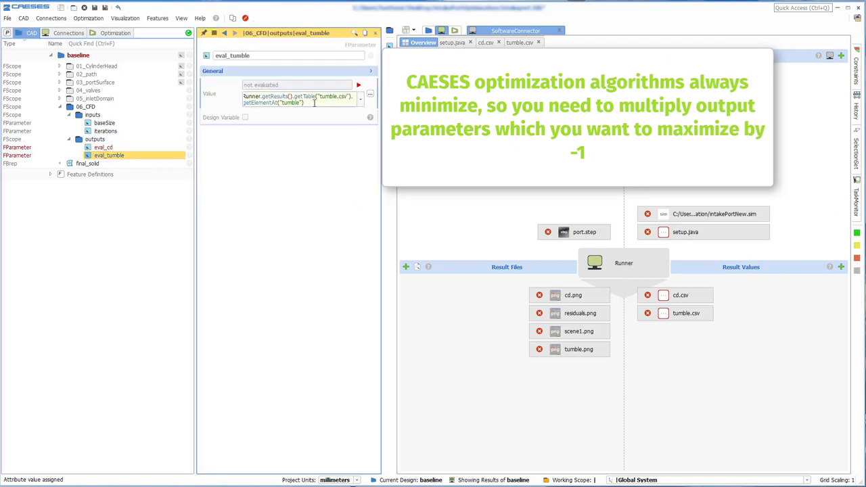
{"action": "type", "text": " * -1"}
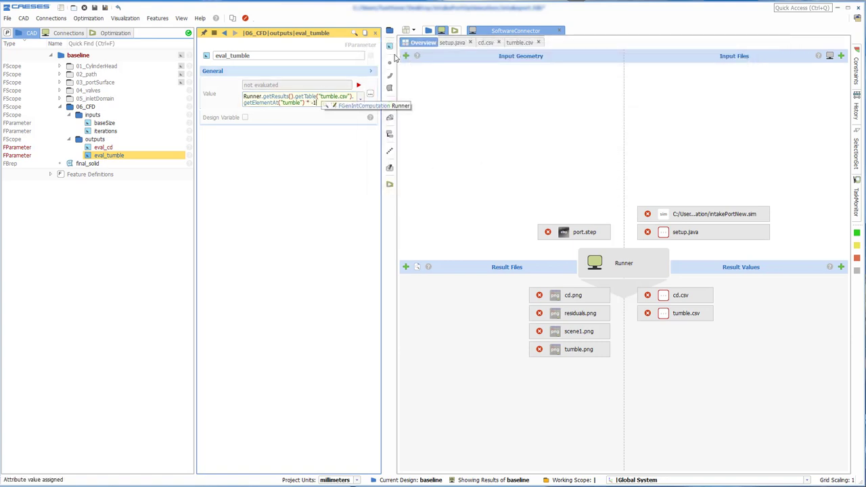
Show the whole uncut port and cylinder model in the 3DView and open the Optimization menu
{"action": "left_click", "coordinate": [427, 31]}
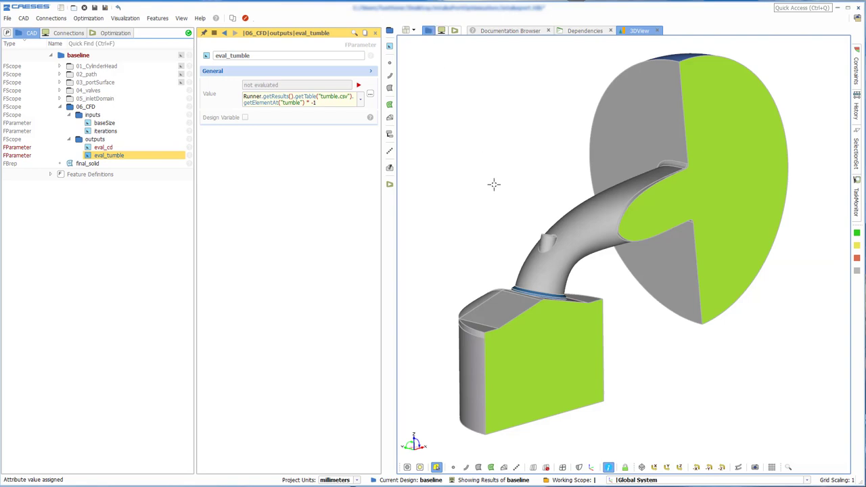
{"action": "left_click", "coordinate": [580, 467]}
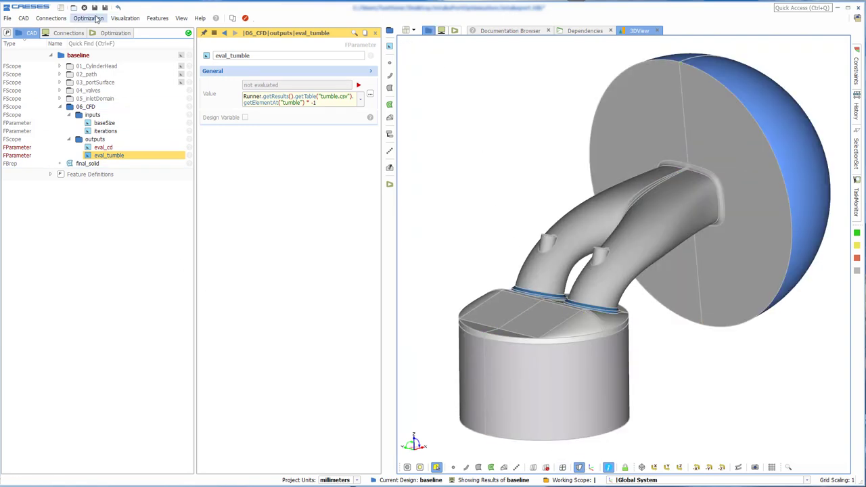
{"action": "left_click", "coordinate": [72, 19]}
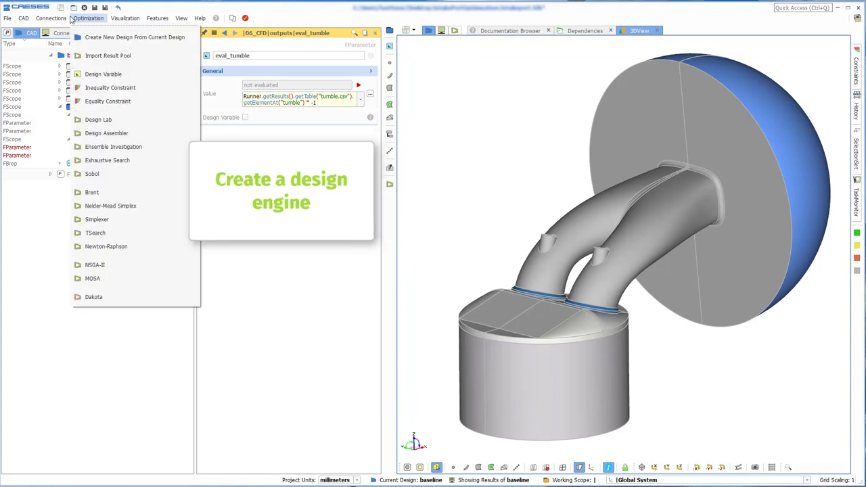
Create a Sobol design engine with 20 variants
{"action": "left_click", "coordinate": [110, 177]}
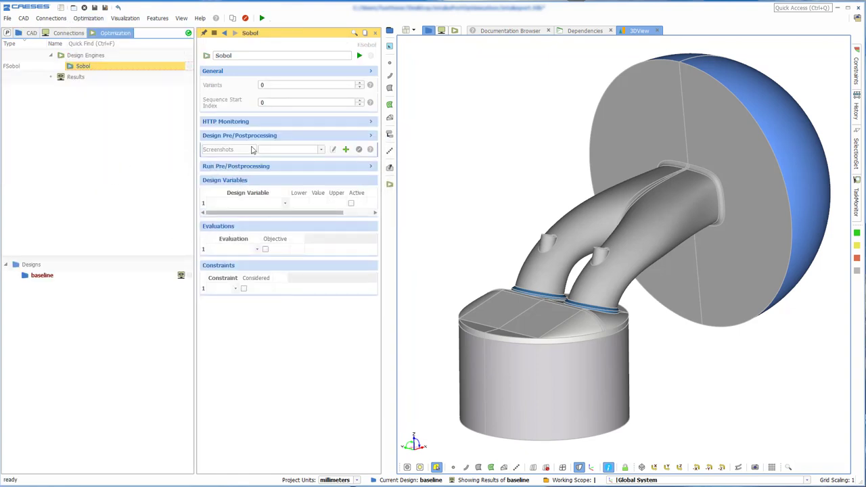
{"action": "double_click", "coordinate": [274, 84]}
{"action": "type", "text": "20"}
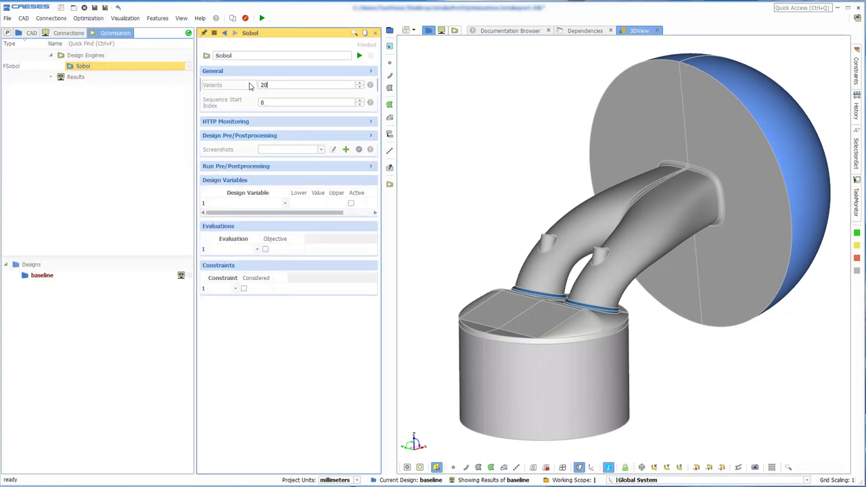
{"action": "key", "text": "Return"}
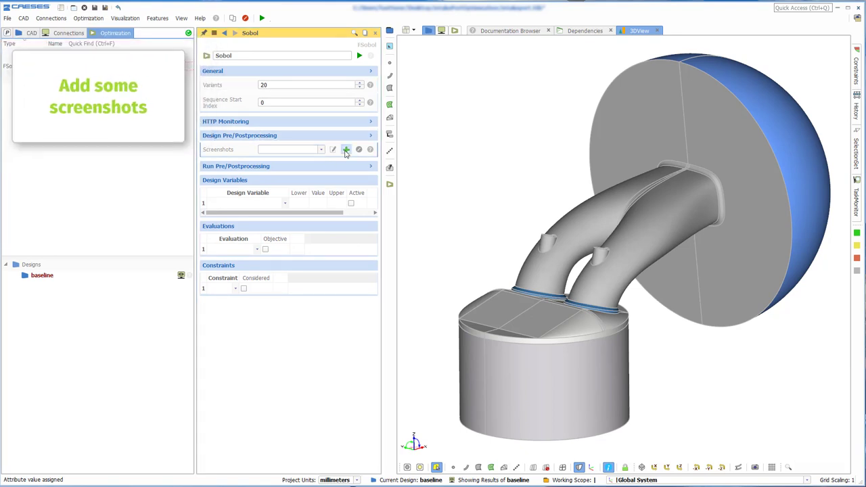
Add a pics02 screenshot collection that captures the 3DView, and preview it
{"action": "left_click", "coordinate": [345, 151]}
{"action": "left_click", "coordinate": [247, 266]}
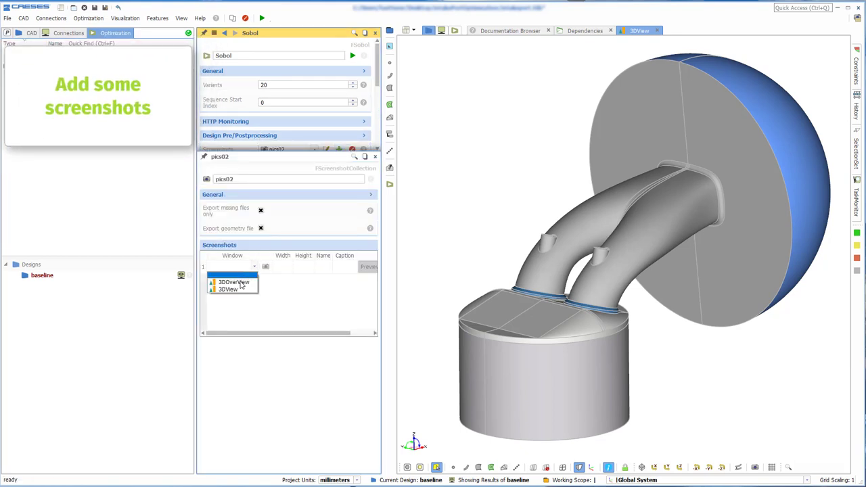
{"action": "left_click", "coordinate": [238, 290]}
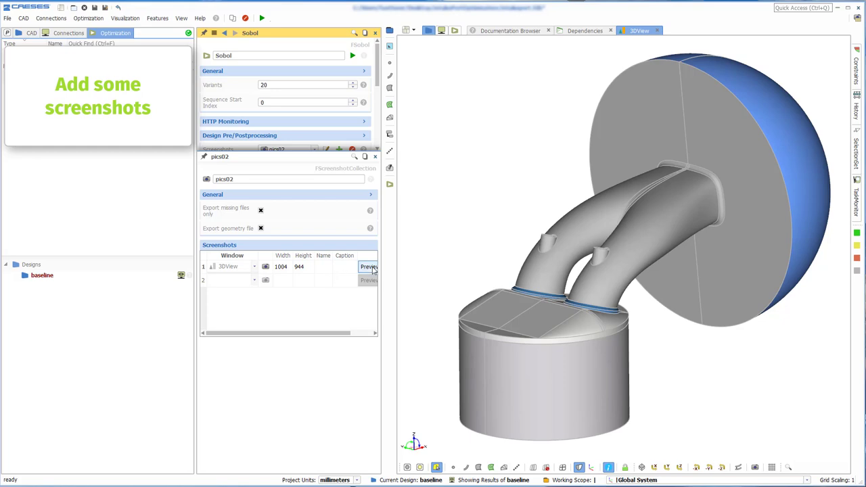
{"action": "left_click", "coordinate": [367, 267]}
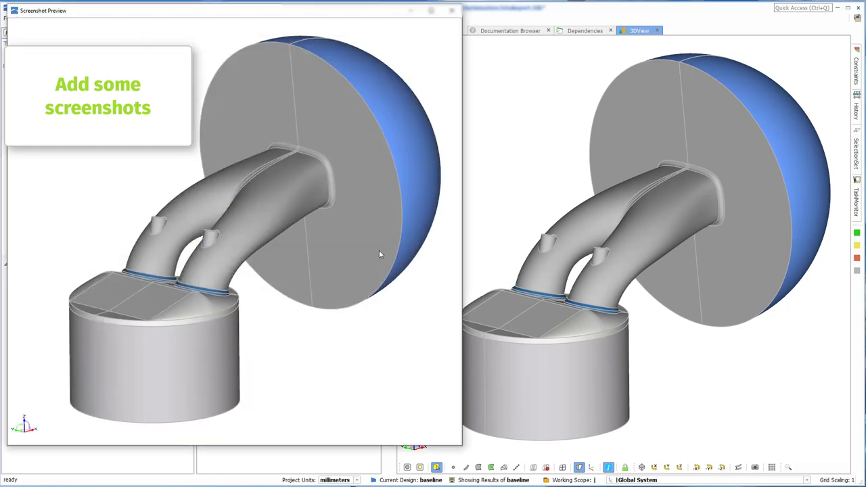
{"action": "left_click", "coordinate": [453, 12]}
Set design variables ANGLE_XY_END, ELLIPSE_FACTOR_SEC2, RADIUS_SEC2 and TANGENT_FACTOR_XZ_END in rows 1–4
{"action": "left_click", "coordinate": [375, 157]}
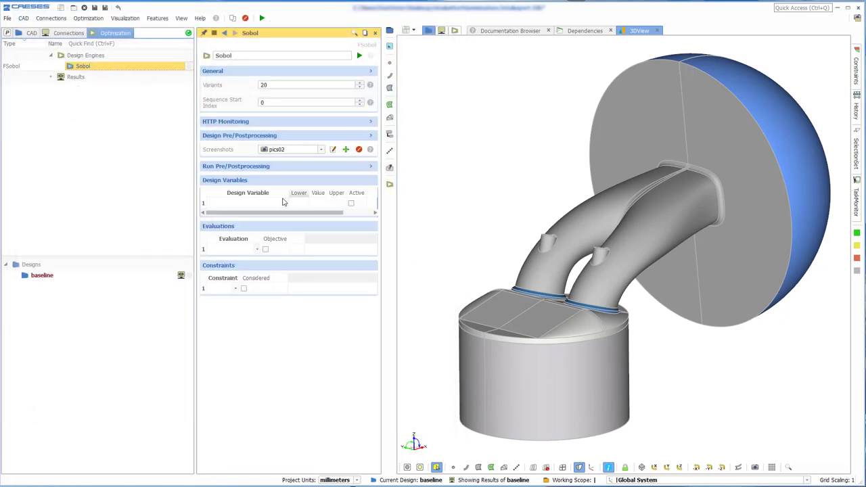
{"action": "left_click", "coordinate": [262, 206]}
{"action": "left_click", "coordinate": [256, 219]}
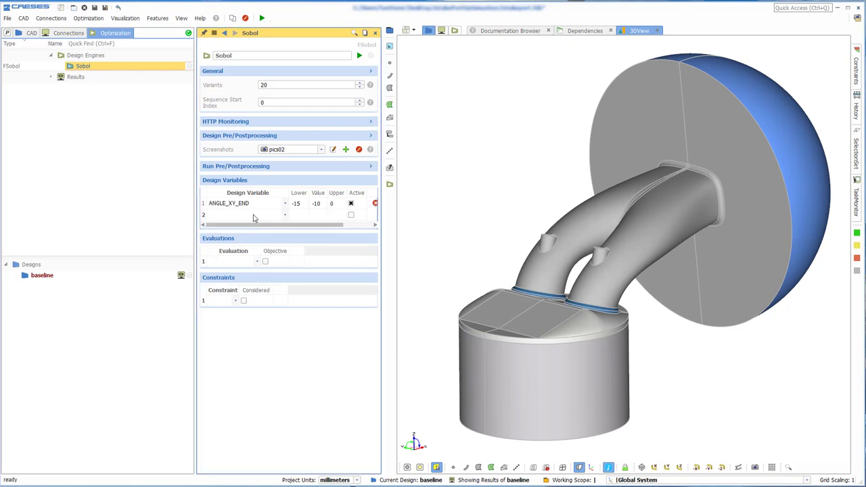
{"action": "left_click", "coordinate": [255, 215]}
{"action": "left_click", "coordinate": [250, 230]}
{"action": "left_click", "coordinate": [252, 226]}
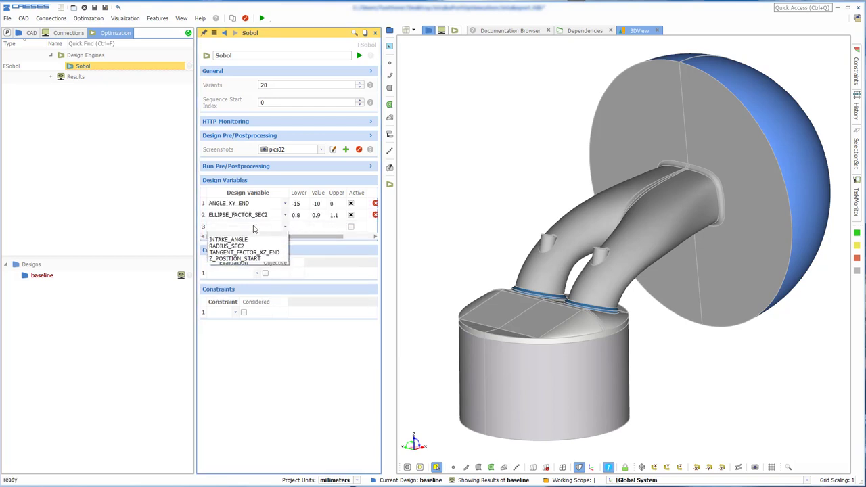
{"action": "left_click", "coordinate": [247, 248]}
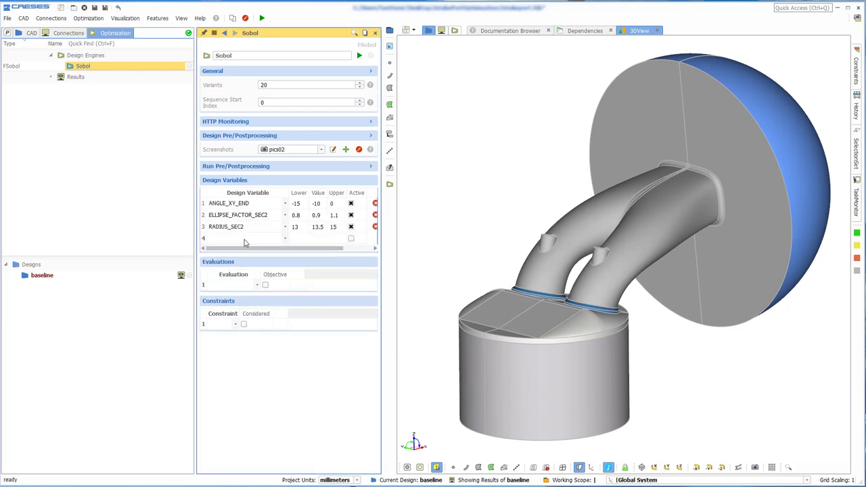
{"action": "left_click", "coordinate": [245, 238]}
{"action": "left_click", "coordinate": [241, 260]}
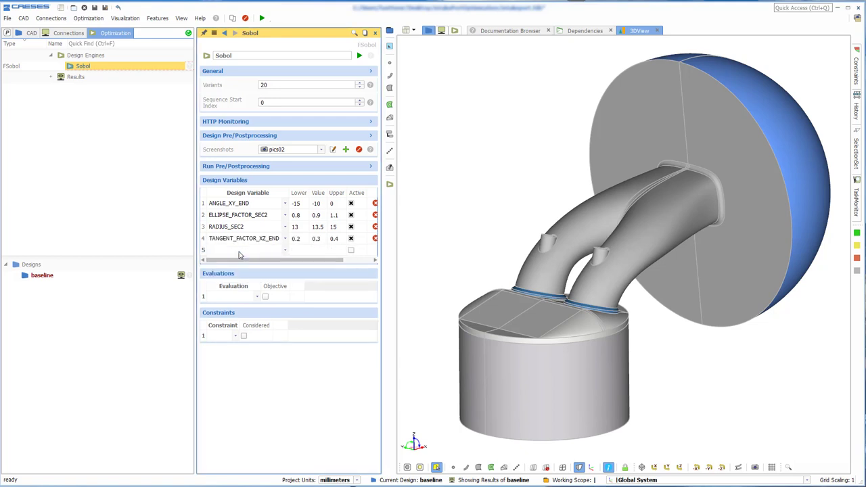
Set eval_cd and eval_tumble as the engine's two evaluations
{"action": "left_click", "coordinate": [234, 296]}
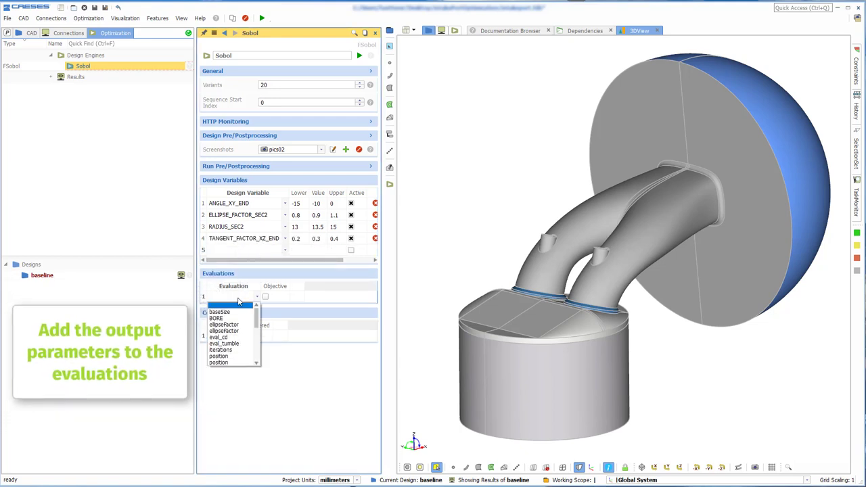
{"action": "left_click", "coordinate": [232, 336]}
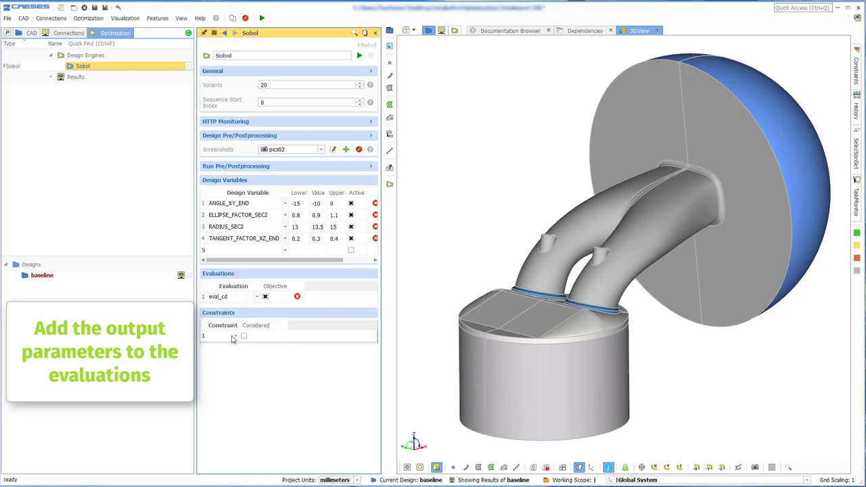
{"action": "left_click", "coordinate": [233, 309]}
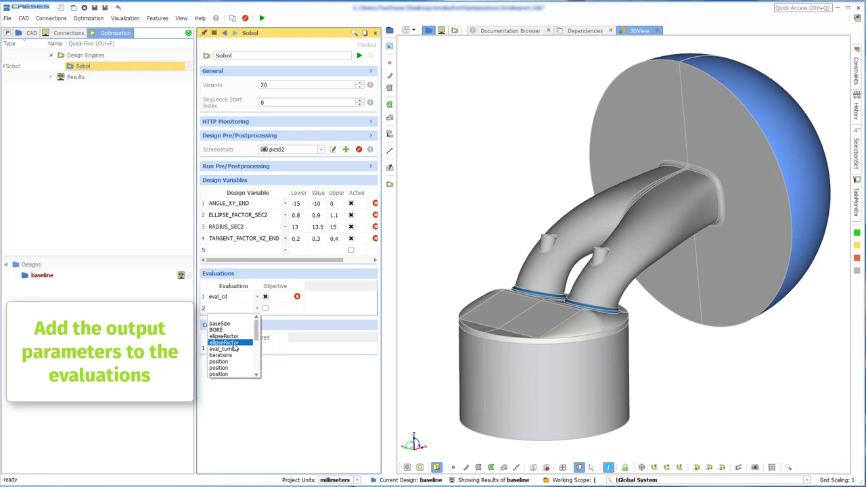
{"action": "left_click", "coordinate": [235, 350]}
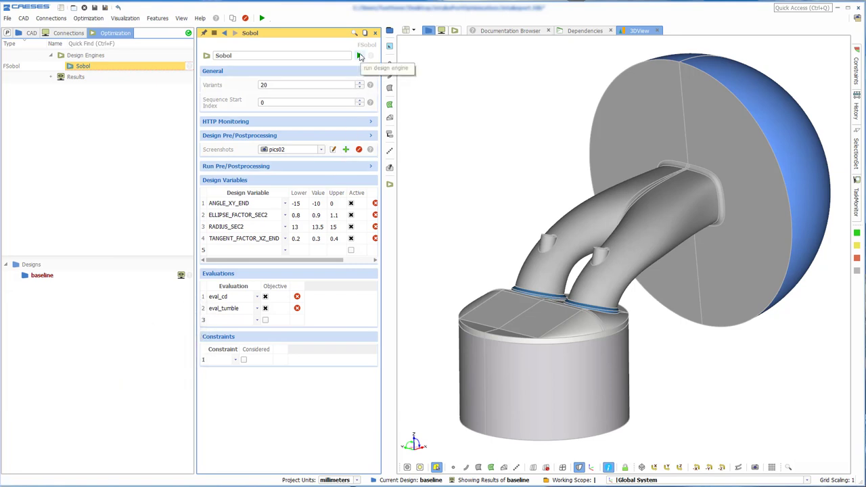
Run the Sobol engine for designs des0000–des0019, widen the results table, and chart eval_cd and eval_tumble
{"action": "left_click", "coordinate": [360, 56]}
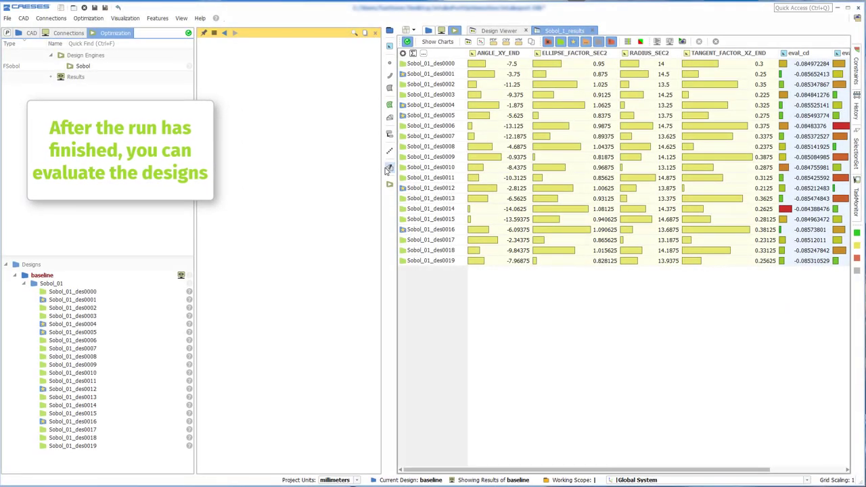
{"action": "left_click_drag", "start_coordinate": [384, 170], "coordinate": [331, 173]}
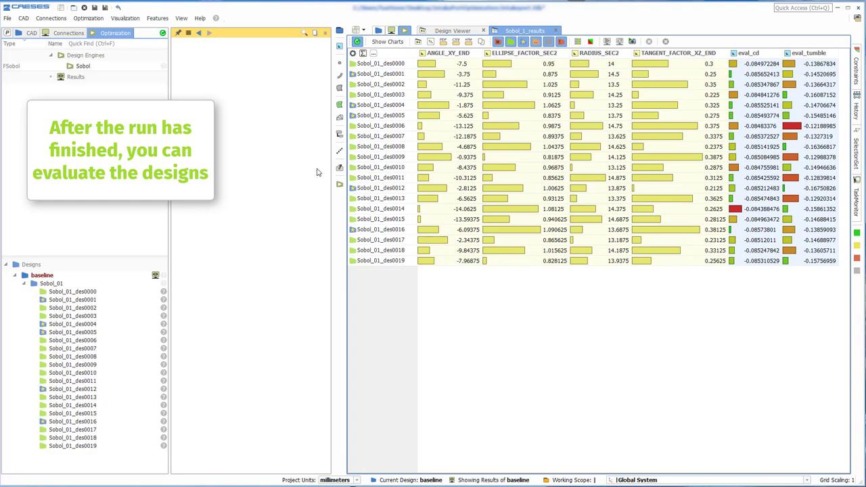
{"action": "left_click", "coordinate": [390, 43]}
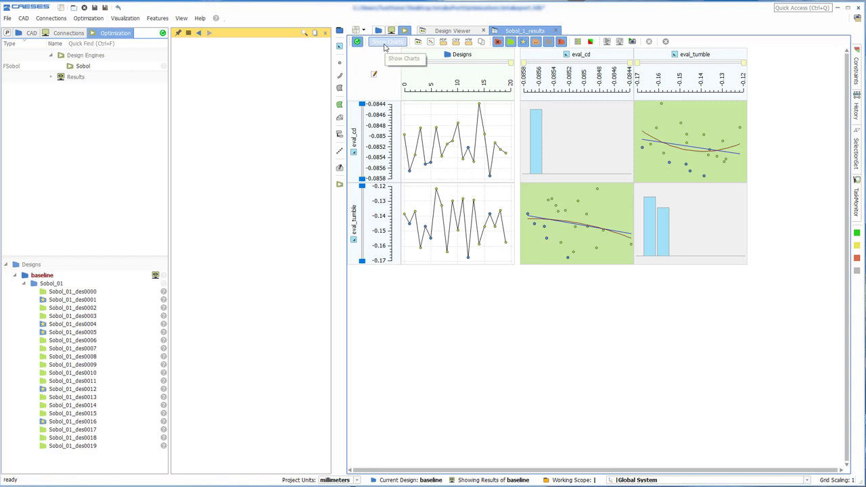
Hide the charts, browse the Sobol designs in the Design Viewer, then return to the Sobol_1_results table
{"action": "left_click", "coordinate": [385, 43]}
{"action": "left_click", "coordinate": [418, 42]}
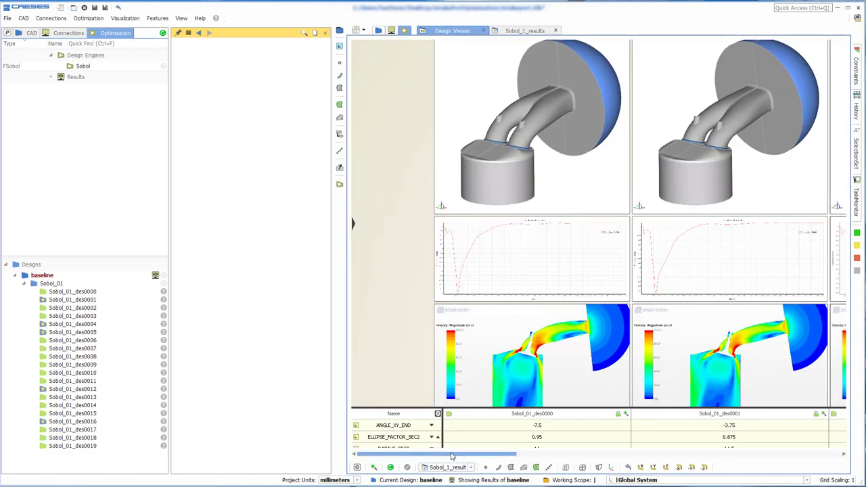
{"action": "left_click_drag", "start_coordinate": [456, 456], "coordinate": [649, 458]}
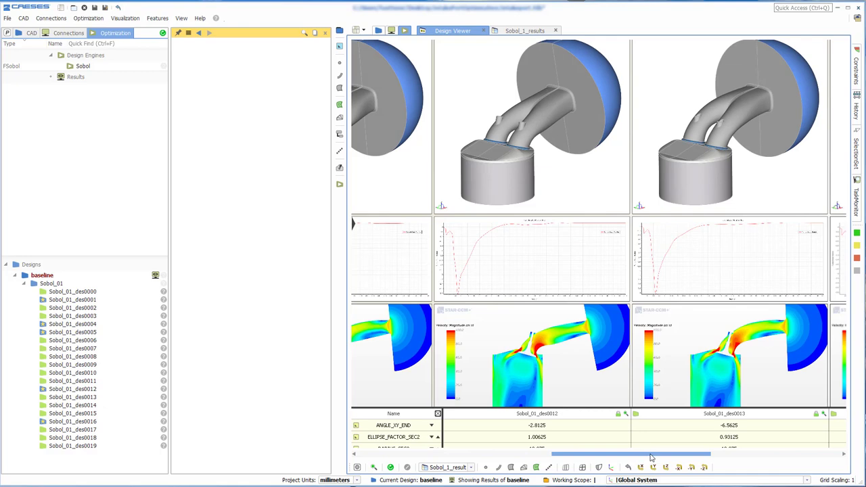
{"action": "left_click", "coordinate": [513, 35]}
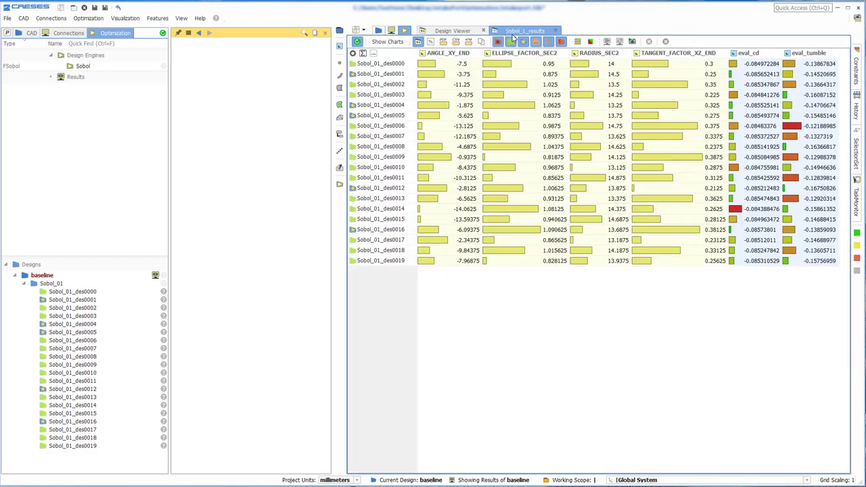